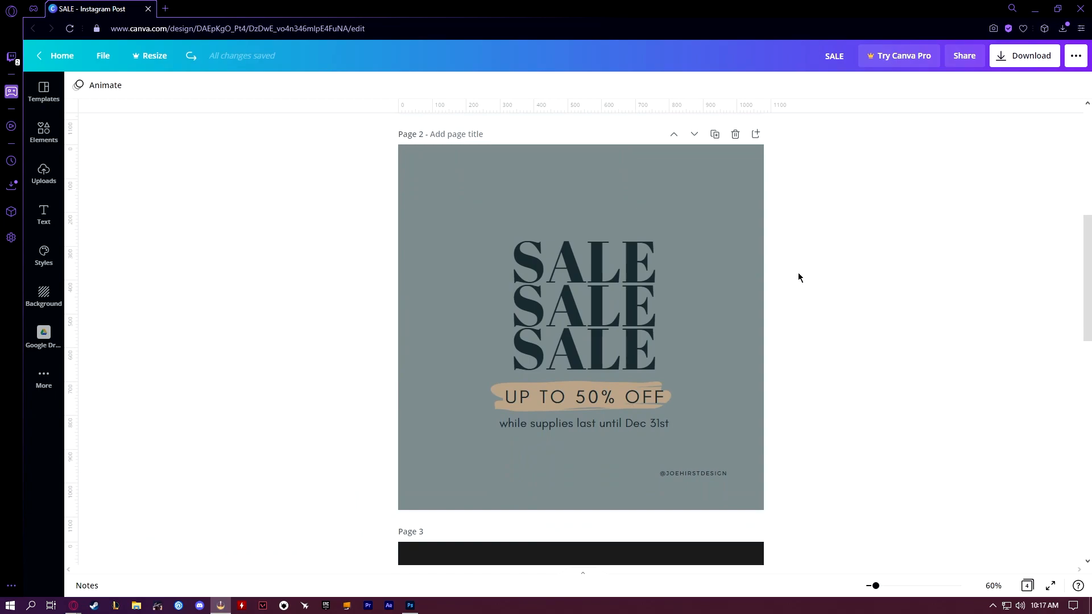
Look through the four pages of the SALE Instagram post design
{"action": "scroll", "coordinate": [798, 277], "scroll_direction": "down", "scroll_amount": 7}
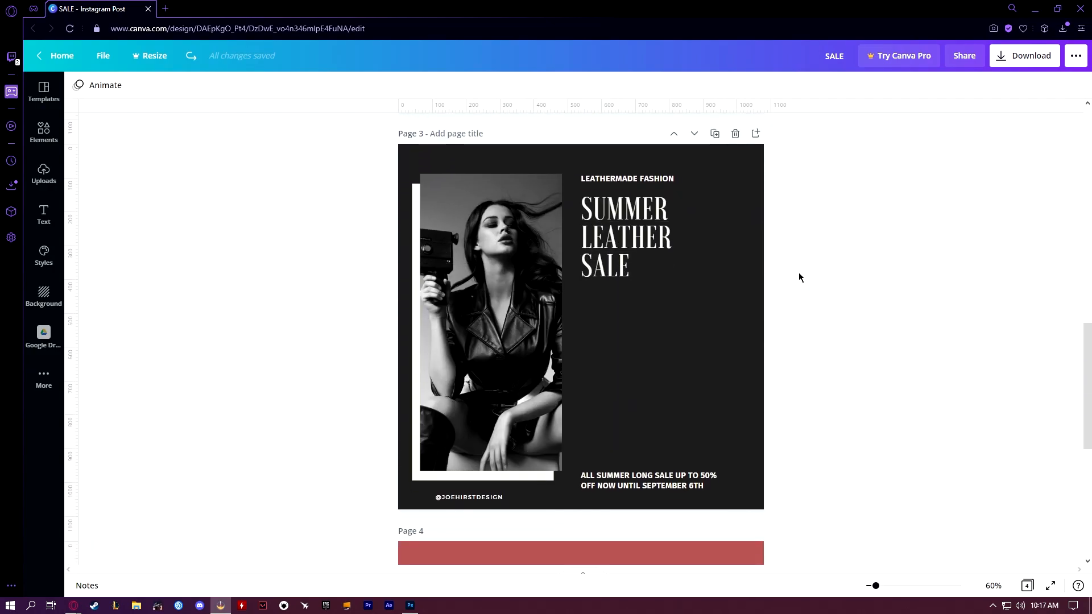
{"action": "scroll", "coordinate": [800, 278], "scroll_direction": "down", "scroll_amount": 6}
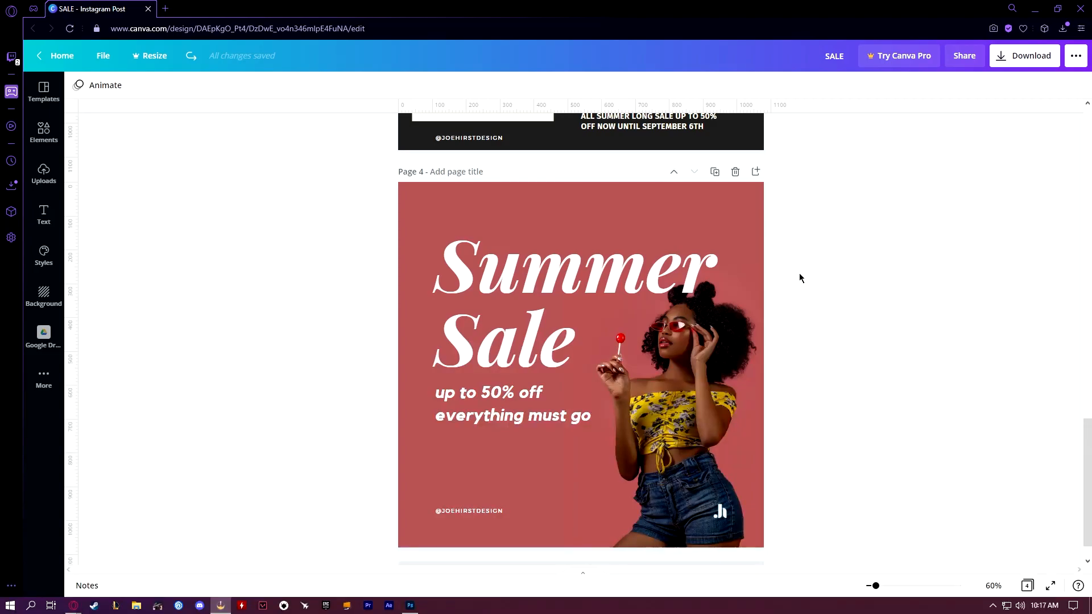
{"action": "scroll", "coordinate": [799, 275], "scroll_direction": "up", "scroll_amount": 8}
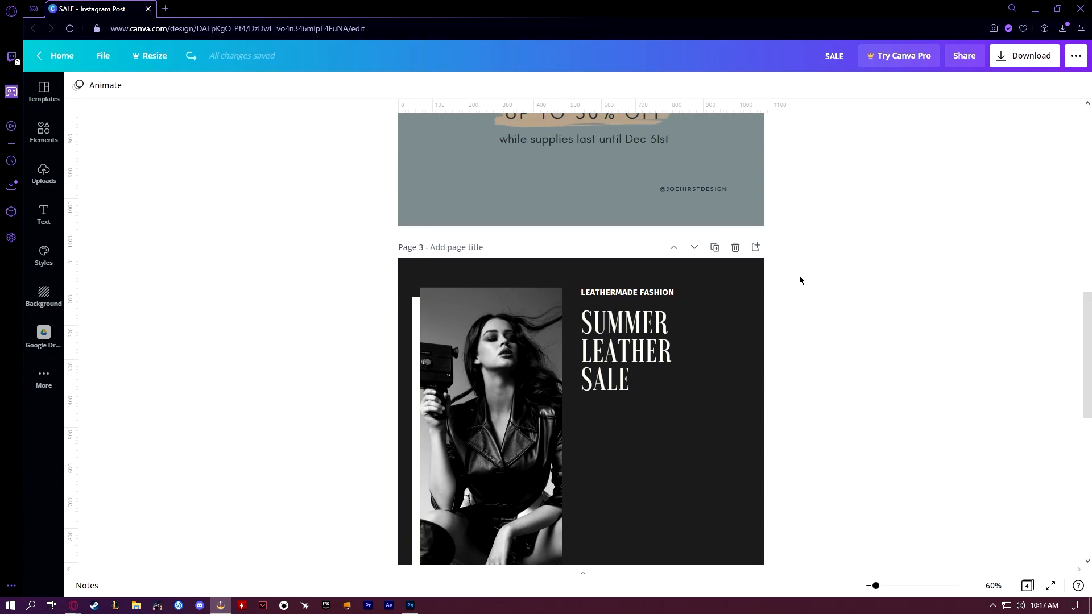
{"action": "scroll", "coordinate": [800, 276], "scroll_direction": "up", "scroll_amount": 10}
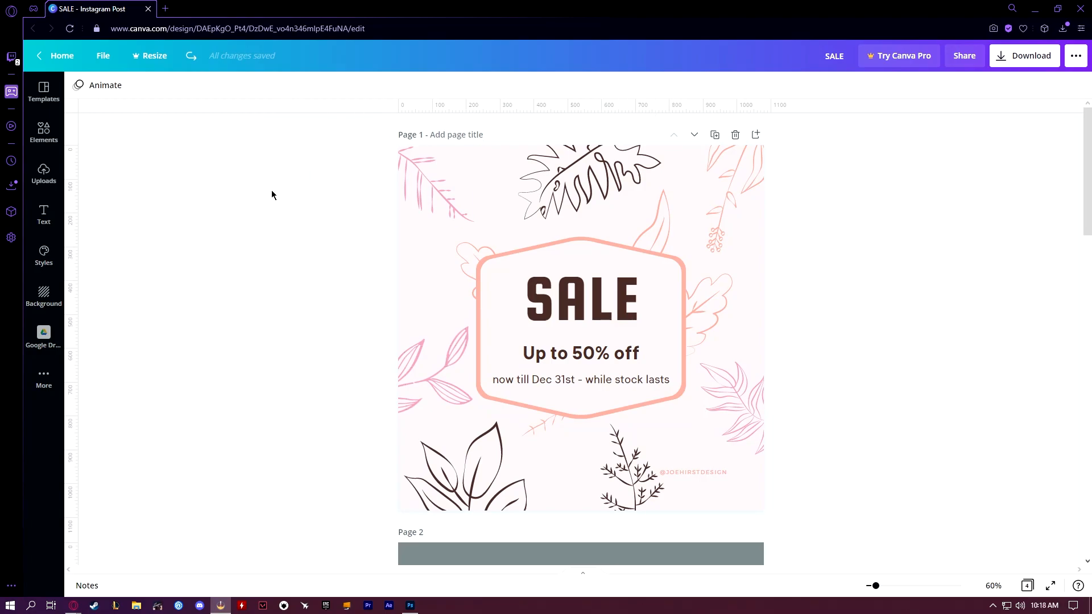
{"action": "mouse_move", "coordinate": [71, 225]}
{"action": "left_mouse_down"}
{"action": "mouse_move", "coordinate": [390, 220]}
{"action": "mouse_move", "coordinate": [73, 220]}
{"action": "left_mouse_up"}
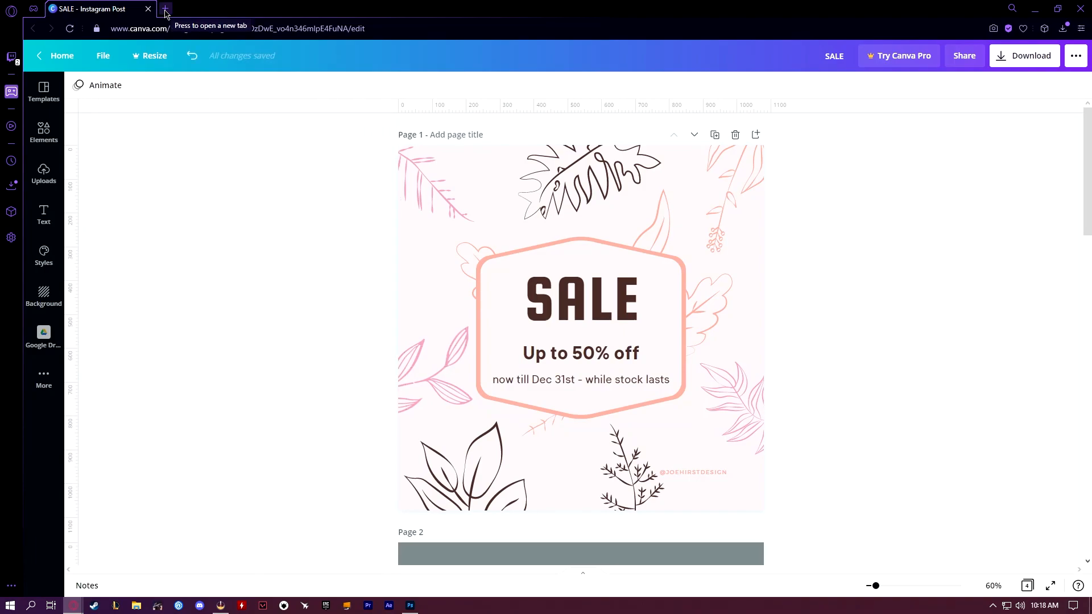
Create a blank 1080 × 1080 px Instagram Post from the social media formats in a new browser tab, with the template list collapsed
{"action": "left_click", "coordinate": [165, 10]}
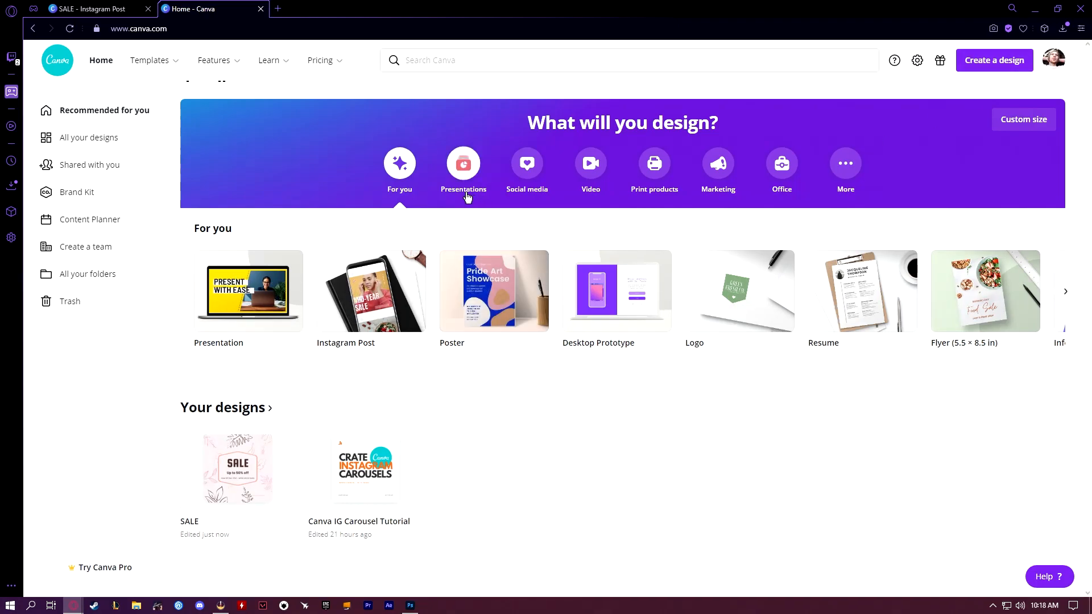
{"action": "left_click", "coordinate": [529, 171]}
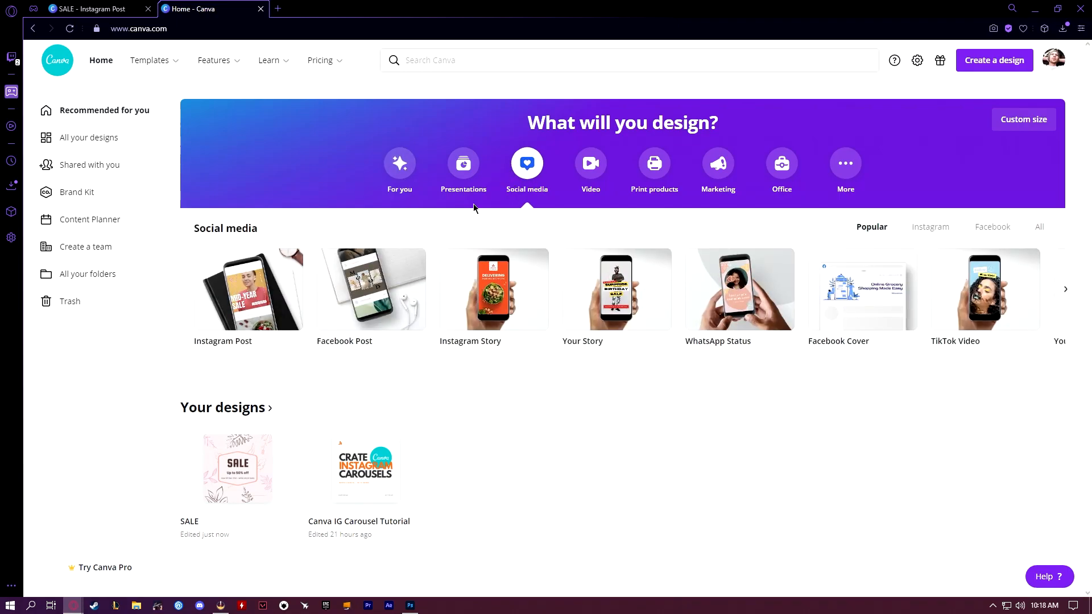
{"action": "mouse_move", "coordinate": [236, 297]}
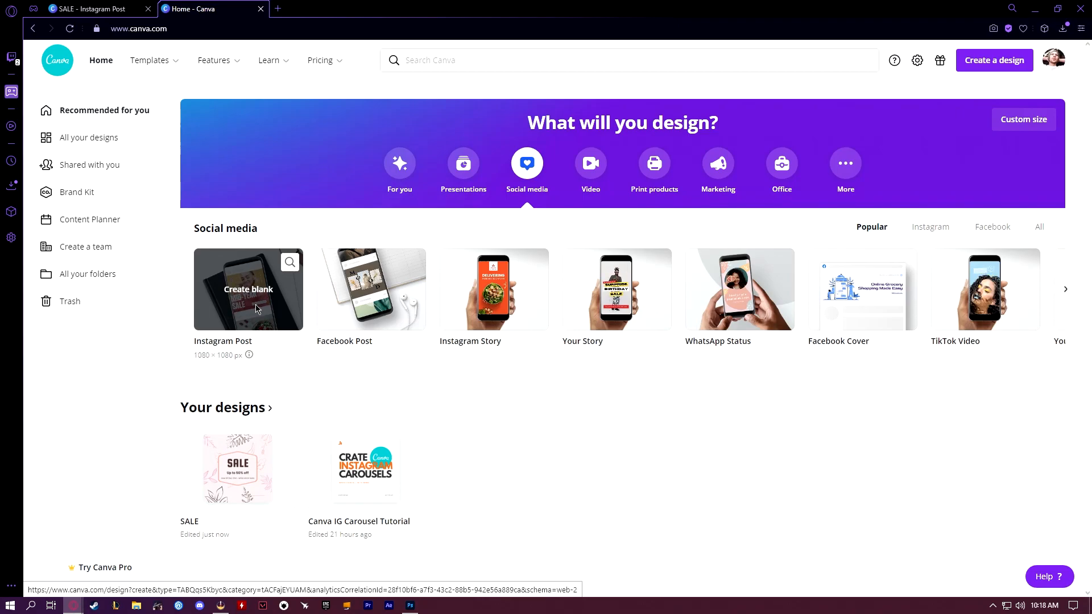
{"action": "left_click", "coordinate": [256, 309]}
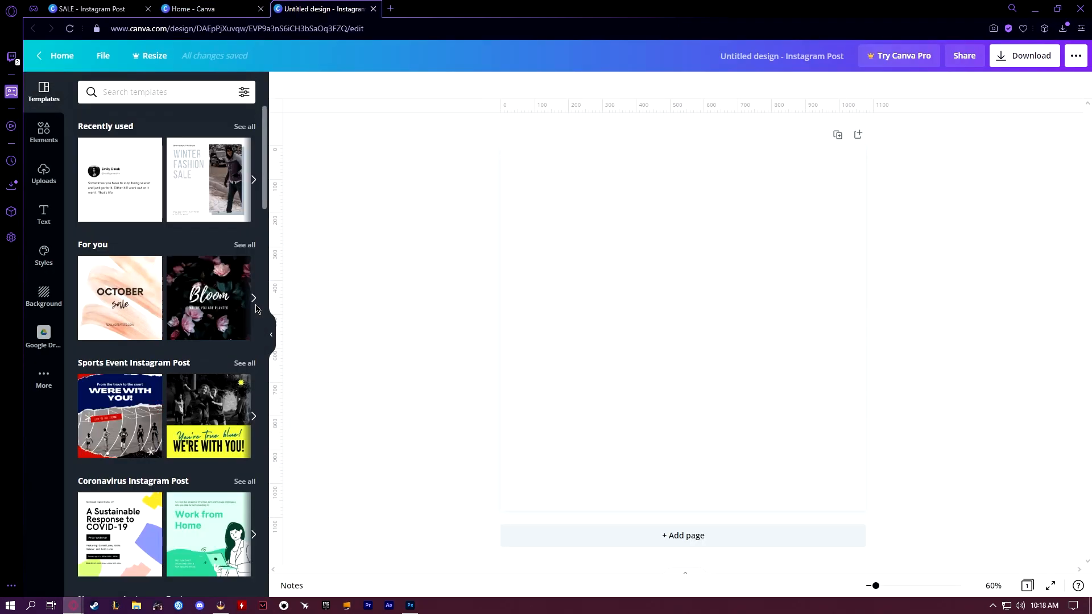
{"action": "left_click", "coordinate": [270, 339]}
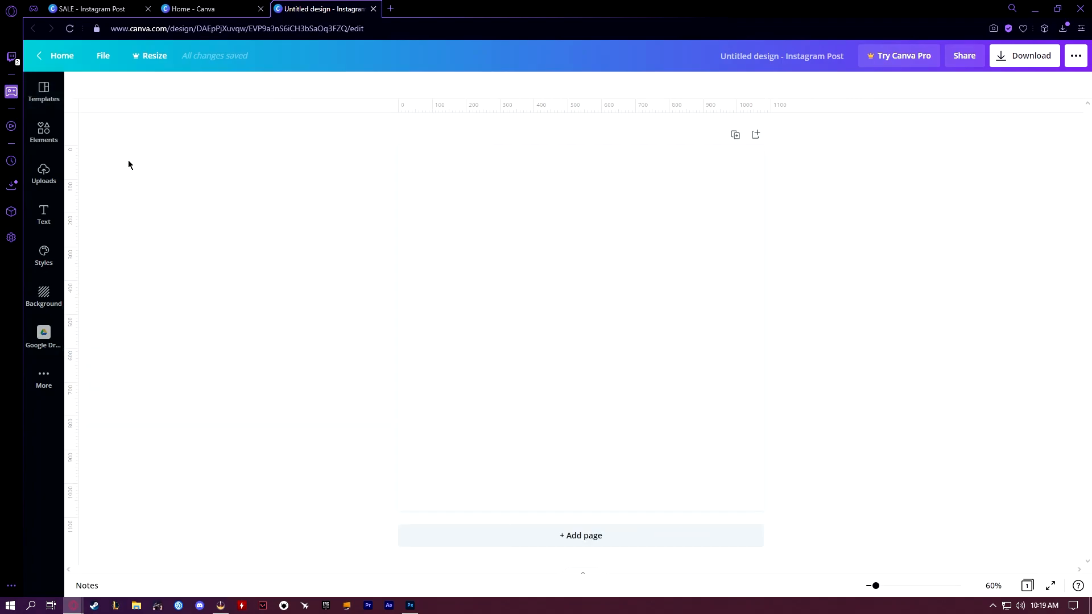
Place two vertical and two horizontal guides along the page's margin lines, showing the margins only while placing them
{"action": "left_click", "coordinate": [105, 61]}
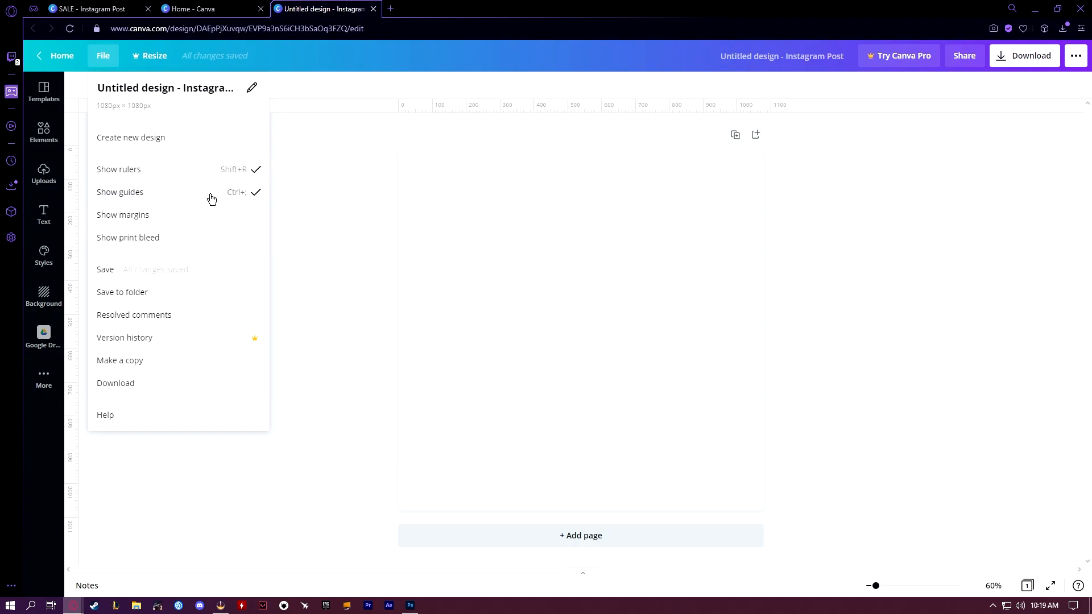
{"action": "left_click", "coordinate": [184, 218]}
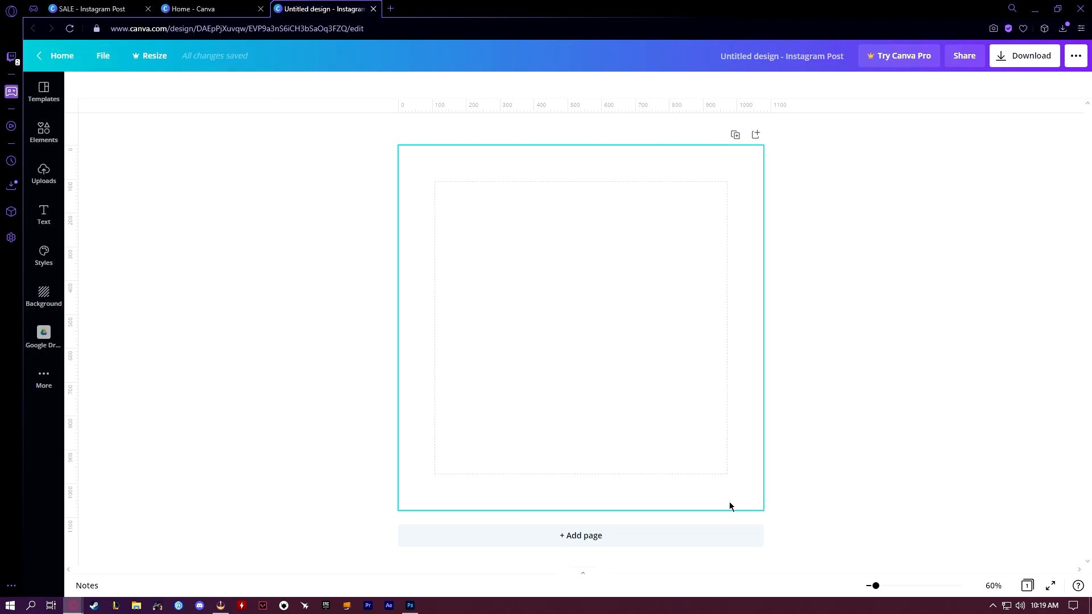
{"action": "left_click_drag", "start_coordinate": [74, 292], "coordinate": [435, 248]}
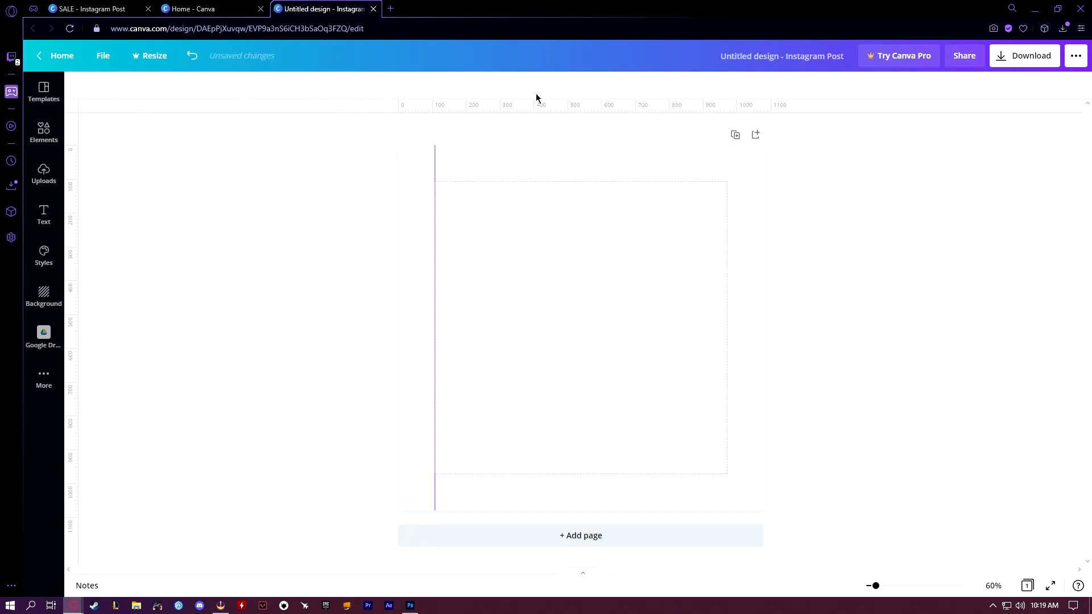
{"action": "left_click_drag", "start_coordinate": [546, 104], "coordinate": [544, 180]}
{"action": "left_click_drag", "start_coordinate": [73, 295], "coordinate": [726, 257]}
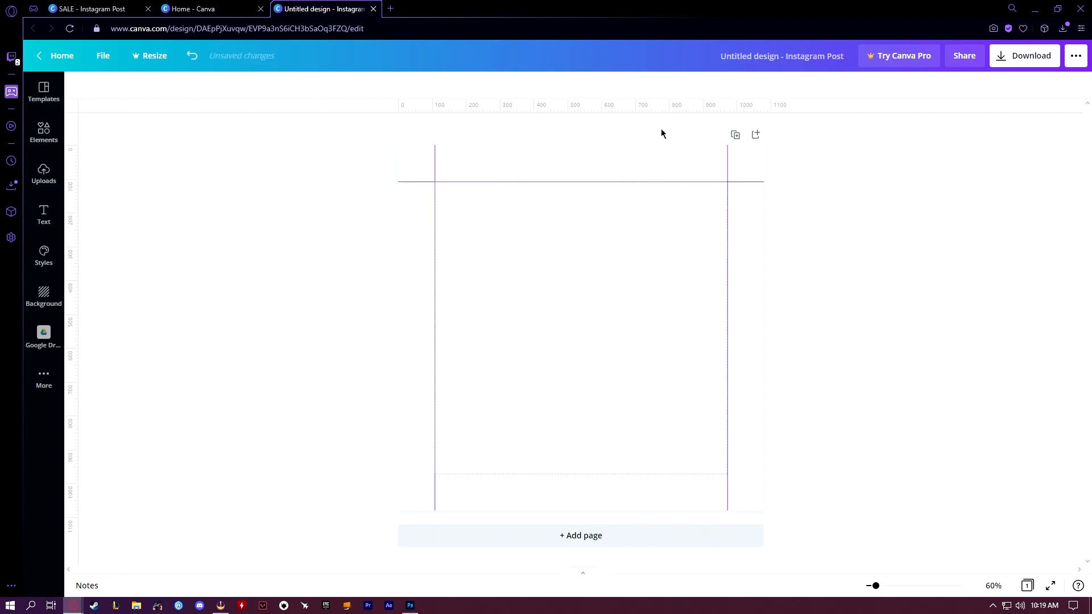
{"action": "left_click_drag", "start_coordinate": [656, 103], "coordinate": [624, 472]}
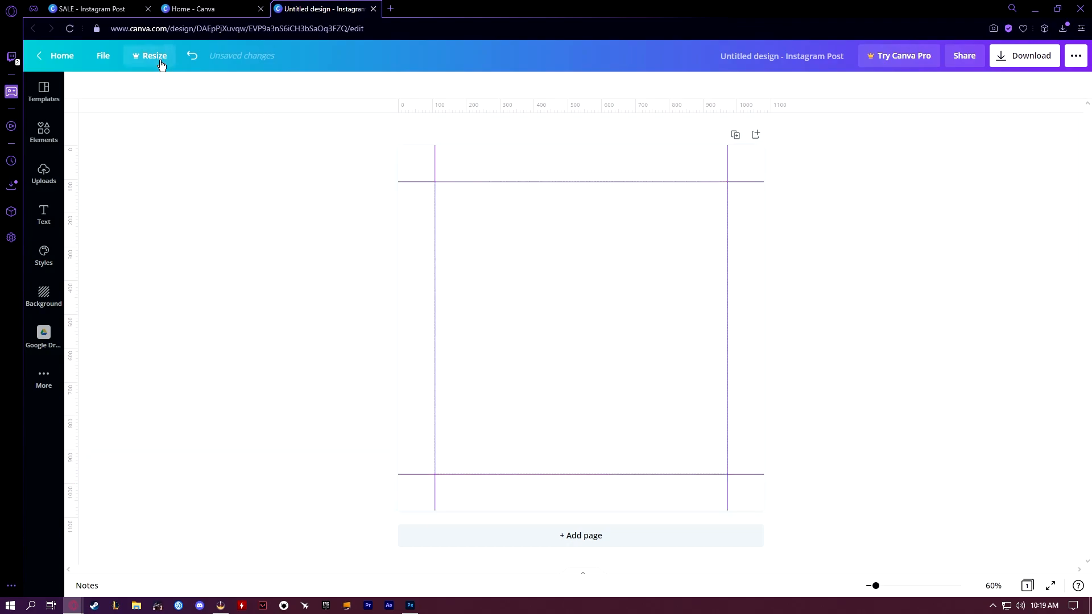
{"action": "left_click", "coordinate": [101, 58]}
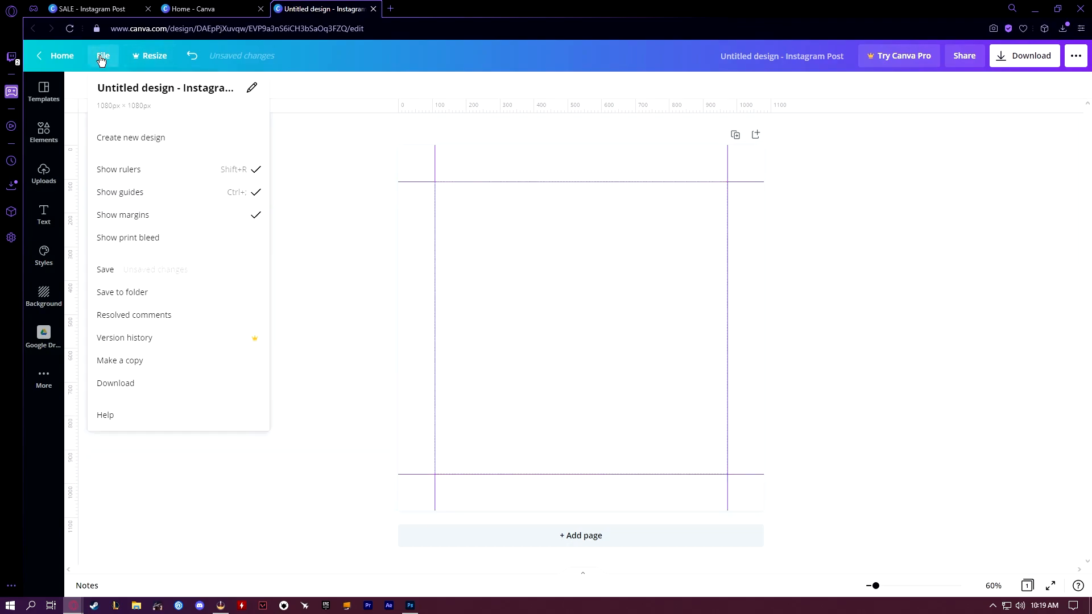
{"action": "left_click", "coordinate": [117, 215]}
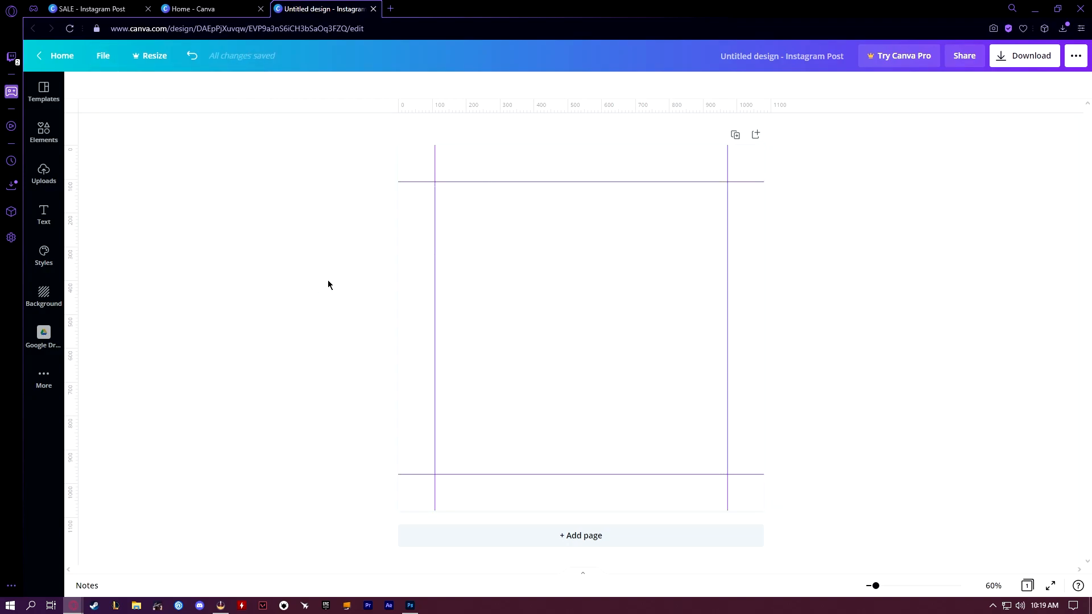
Toggle the guides off and on several times, leaving them shown
{"action": "key", "text": "ctrl+semicolon"}
{"action": "key", "text": "ctrl+semicolon"}
{"action": "key", "text": "ctrl+semicolon"}
{"action": "key", "text": "ctrl+semicolon"}
{"action": "key", "text": "ctrl+semicolon"}
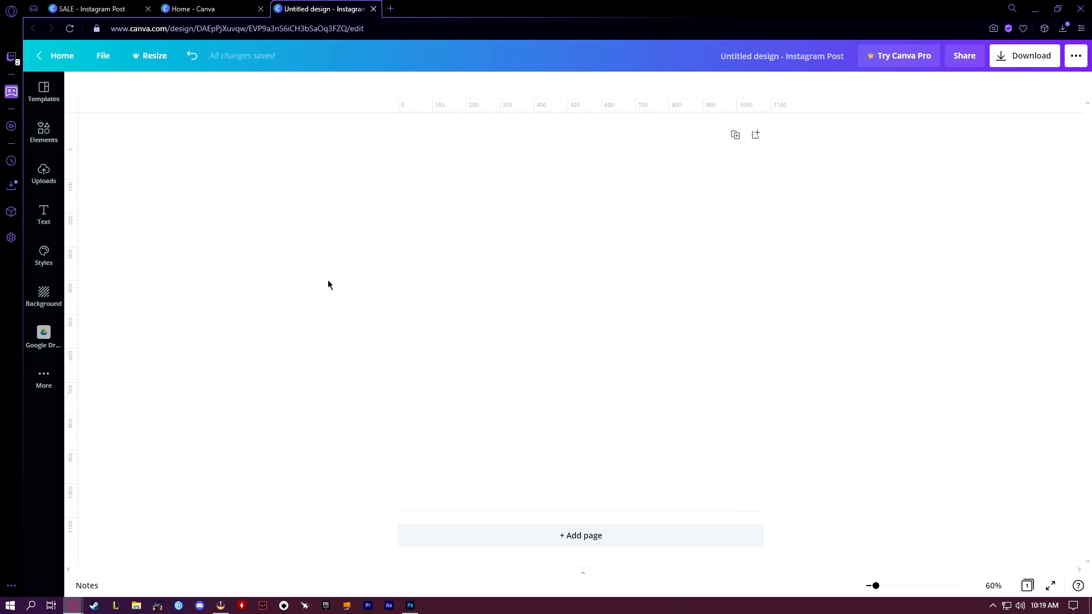
{"action": "key", "text": "ctrl+semicolon"}
{"action": "key", "text": "ctrl+semicolon"}
{"action": "key", "text": "ctrl+semicolon"}
{"action": "key", "text": "ctrl+semicolon"}
{"action": "key", "text": "ctrl+semicolon"}
{"action": "key", "text": "ctrl+semicolon"}
{"action": "key", "text": "ctrl+semicolon"}
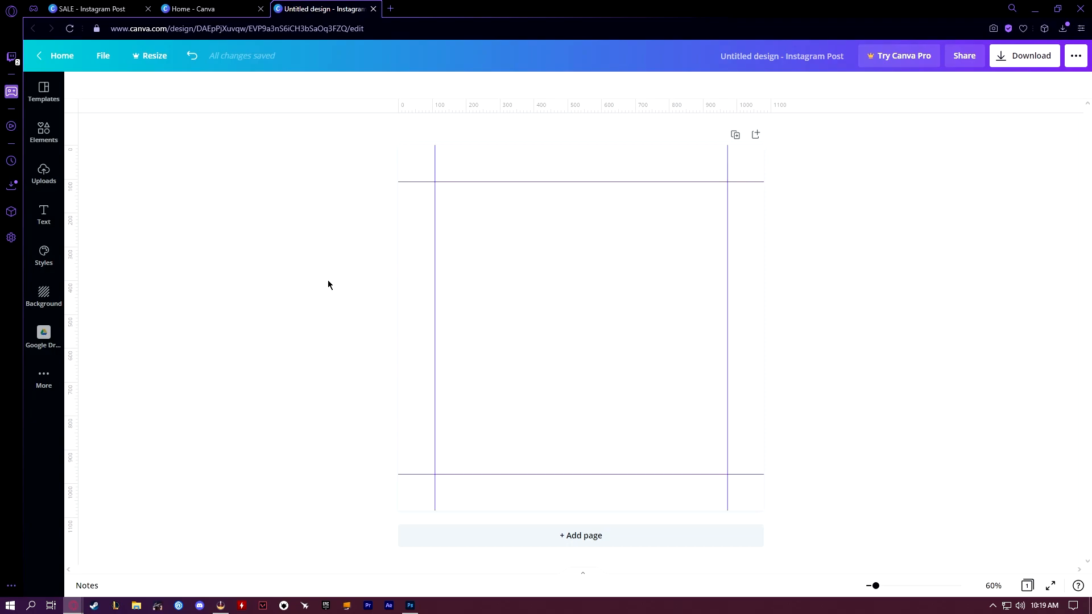
{"action": "key", "text": "ctrl+semicolon"}
{"action": "key", "text": "ctrl+semicolon"}
{"action": "key", "text": "ctrl+semicolon"}
{"action": "key", "text": "ctrl+semicolon"}
Add the uploaded orange jh logo without a background to the page and shrink it to a small mark
{"action": "left_click", "coordinate": [45, 172]}
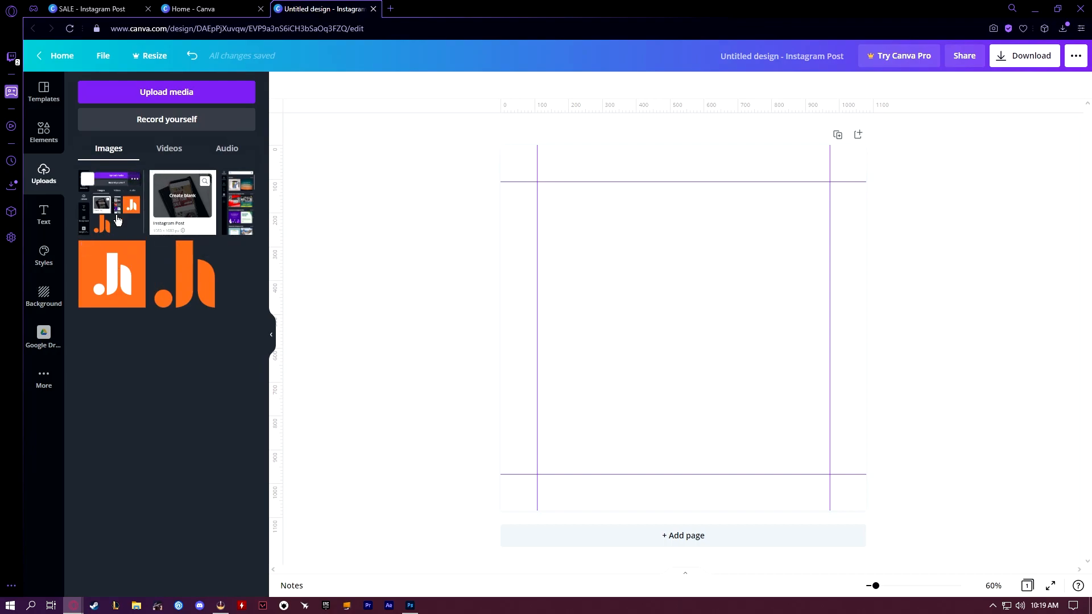
{"action": "left_click_drag", "start_coordinate": [201, 286], "coordinate": [602, 293]}
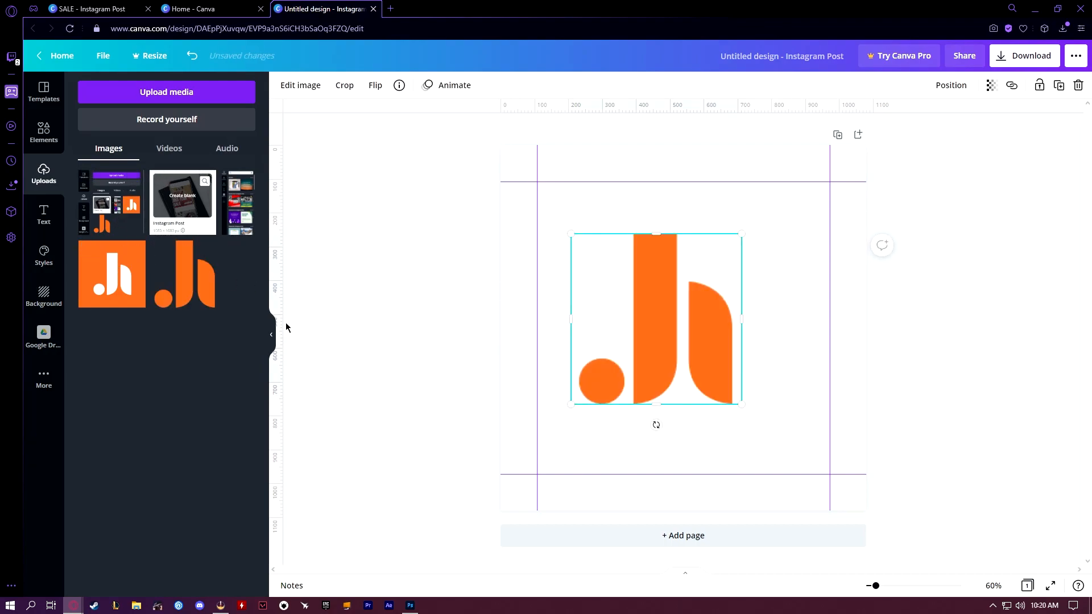
{"action": "left_click", "coordinate": [273, 338]}
{"action": "left_click_drag", "start_coordinate": [637, 234], "coordinate": [495, 398]}
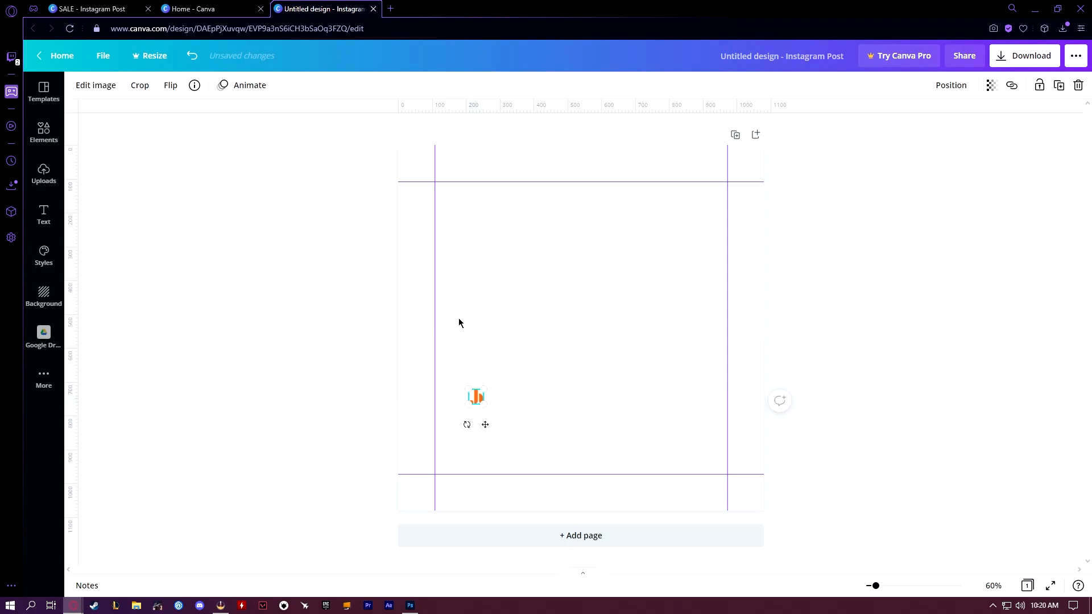
Examine the image editing options for the logo
{"action": "left_click", "coordinate": [92, 86]}
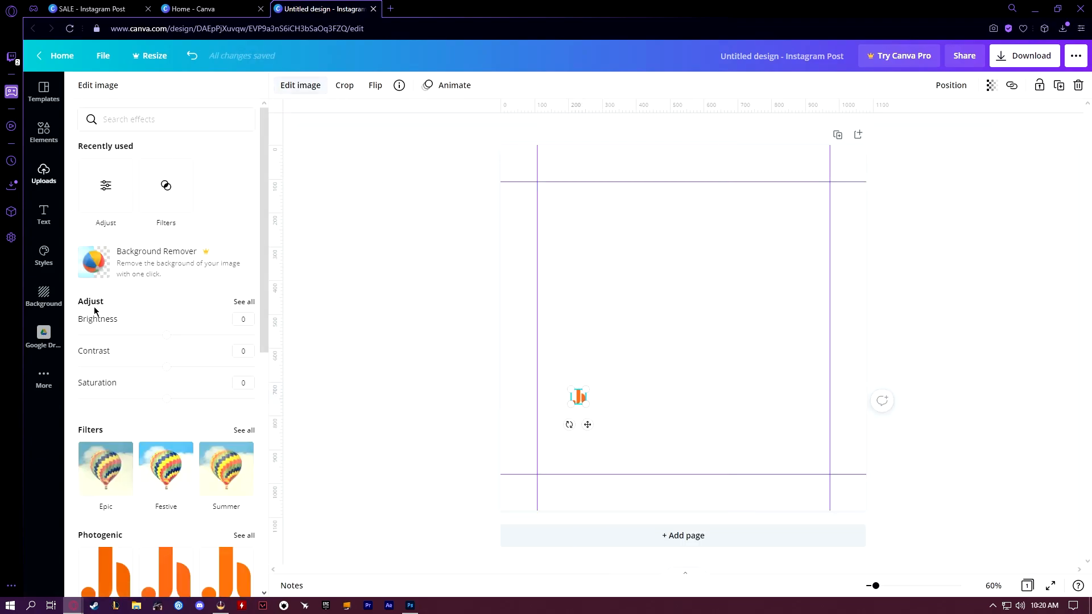
{"action": "left_click", "coordinate": [360, 298]}
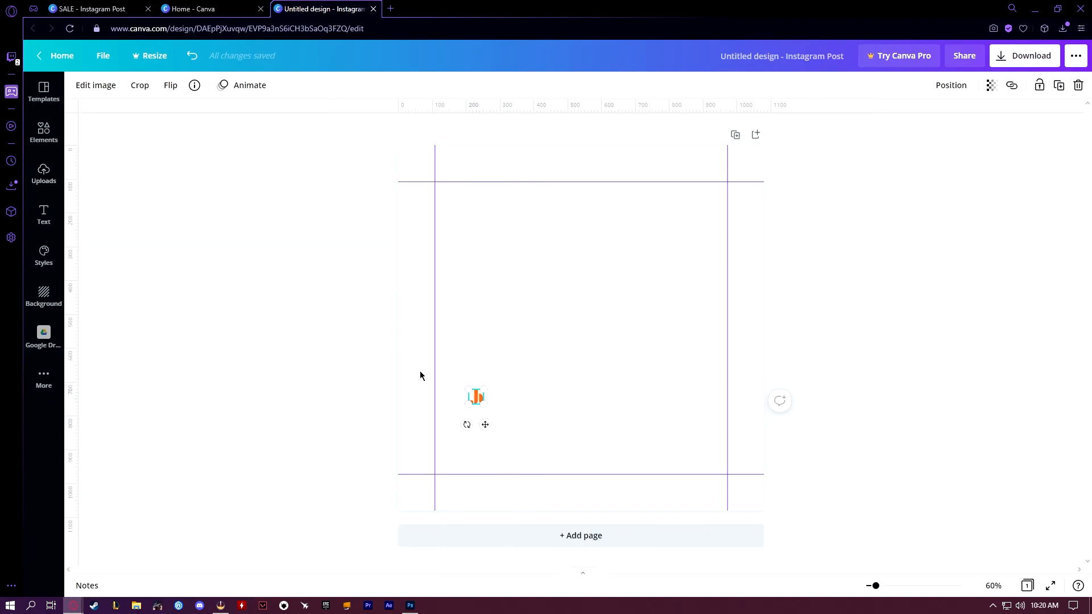
Add a square from the Lines & Shapes elements to the page
{"action": "left_click", "coordinate": [43, 134]}
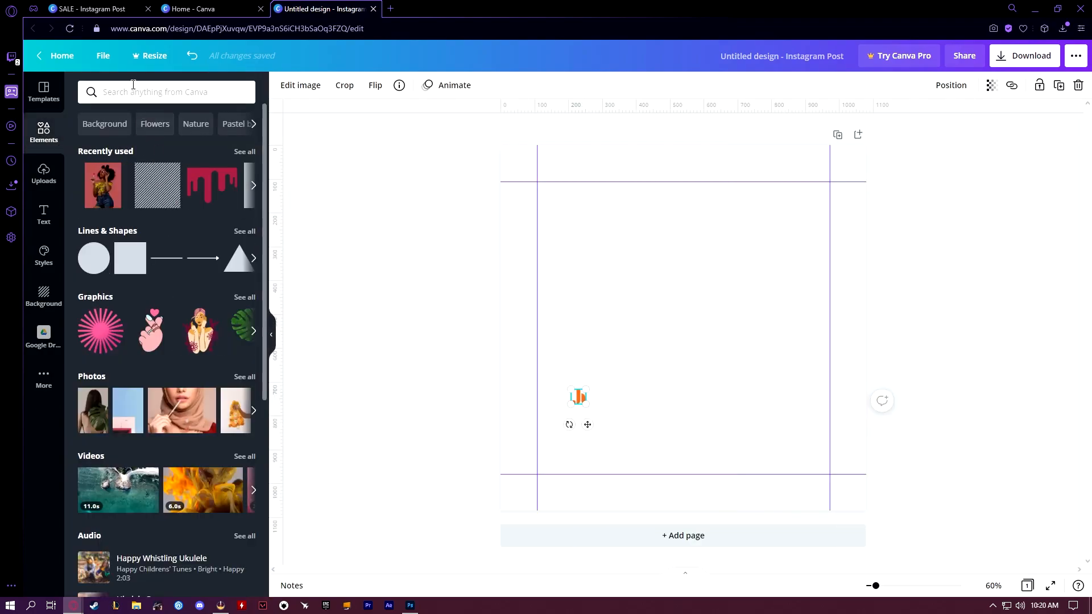
{"action": "left_click_drag", "start_coordinate": [127, 253], "coordinate": [612, 227]}
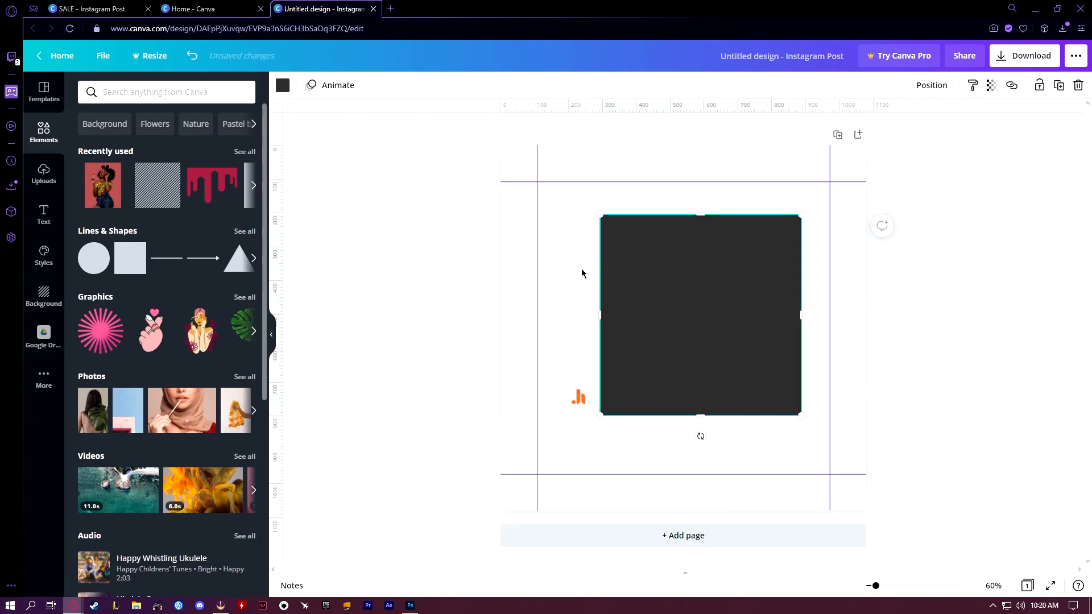
Search the elements for Shapes and look through the available shapes
{"action": "left_click", "coordinate": [186, 93]}
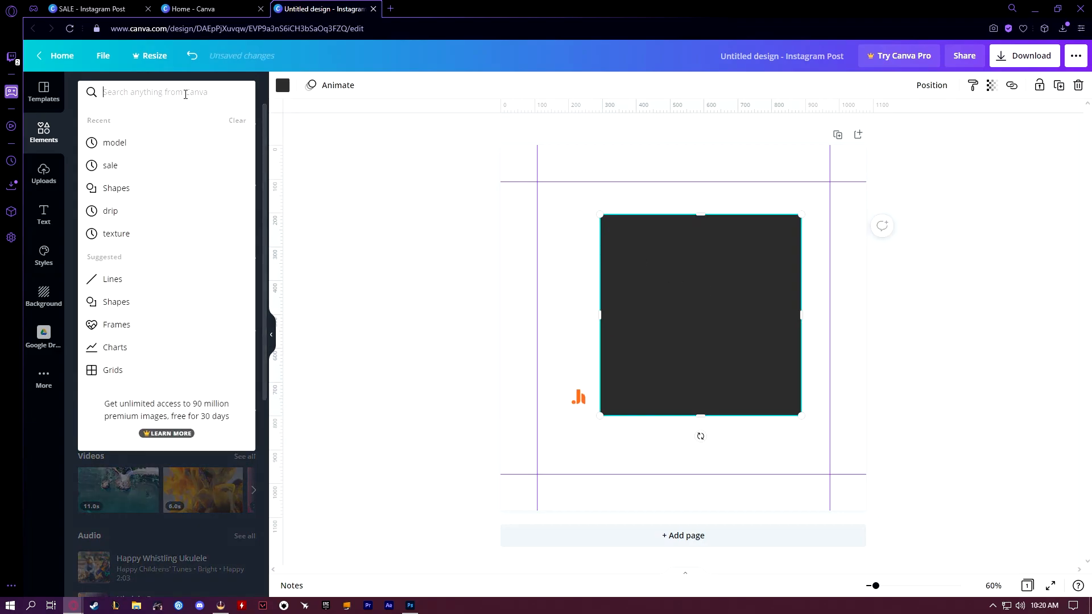
{"action": "type", "text": "shapes"}
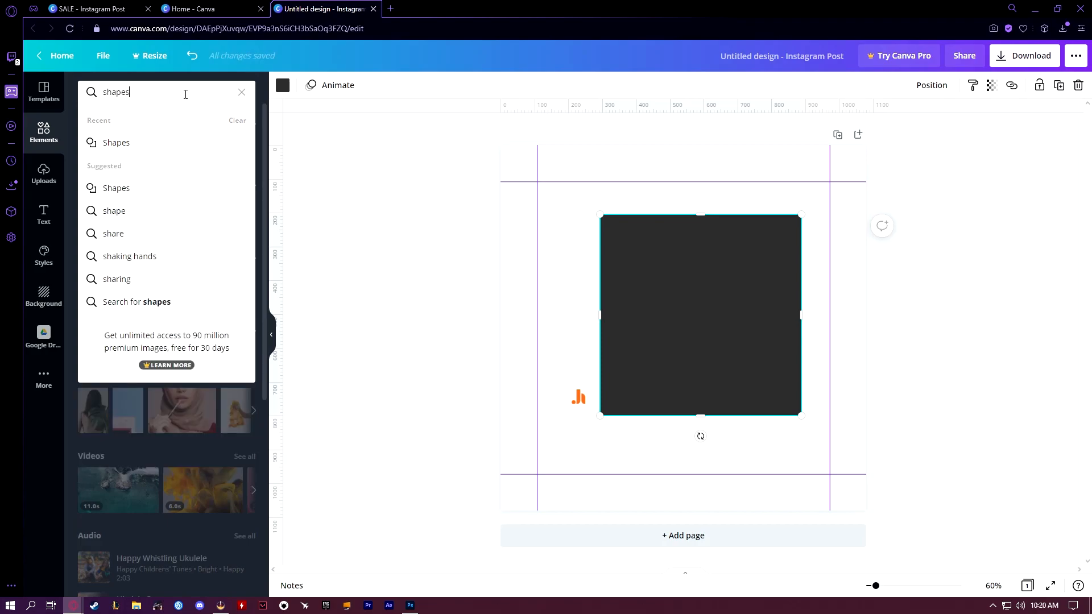
{"action": "left_click", "coordinate": [144, 144]}
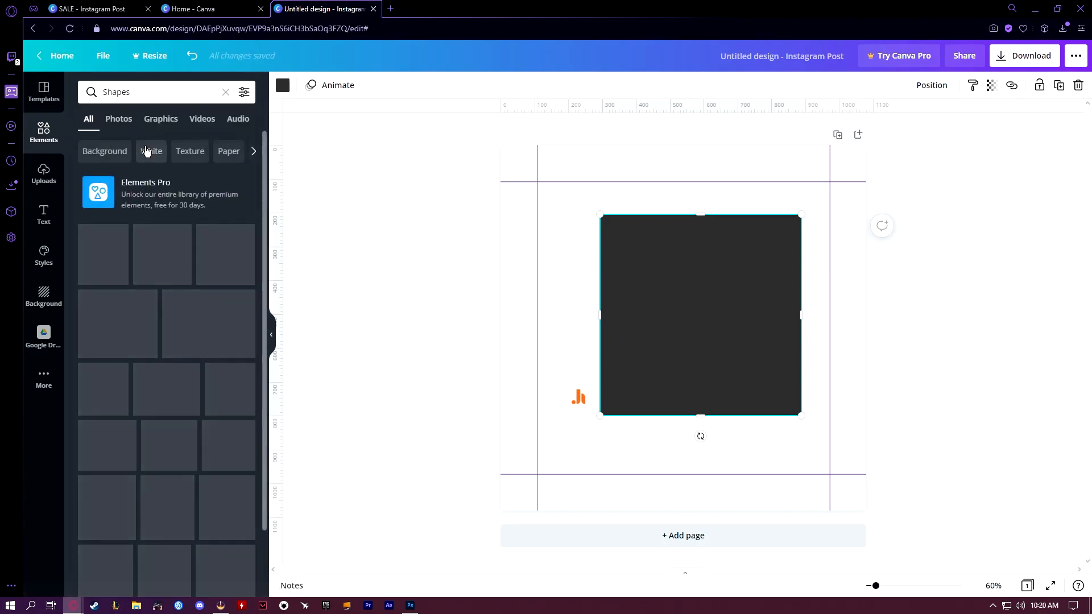
{"action": "scroll", "coordinate": [147, 312], "scroll_direction": "down", "scroll_amount": 5}
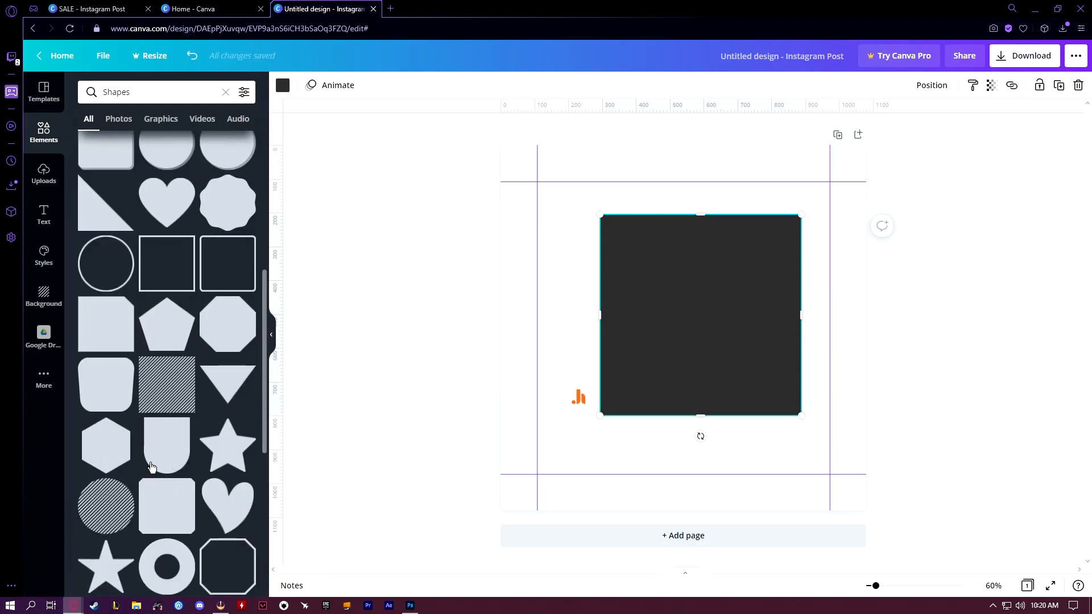
{"action": "scroll", "coordinate": [227, 264], "scroll_direction": "up", "scroll_amount": 5}
{"action": "left_click", "coordinate": [271, 334]}
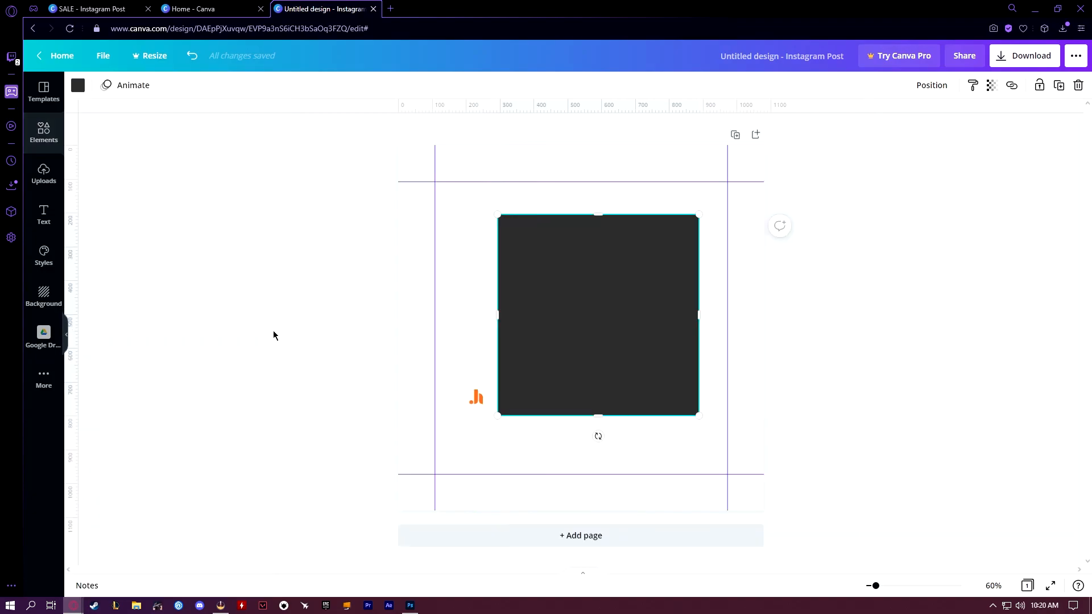
Arrange the dark square behind the logo and stretch it to cover the entire page
{"action": "left_click_drag", "start_coordinate": [548, 309], "coordinate": [492, 338]}
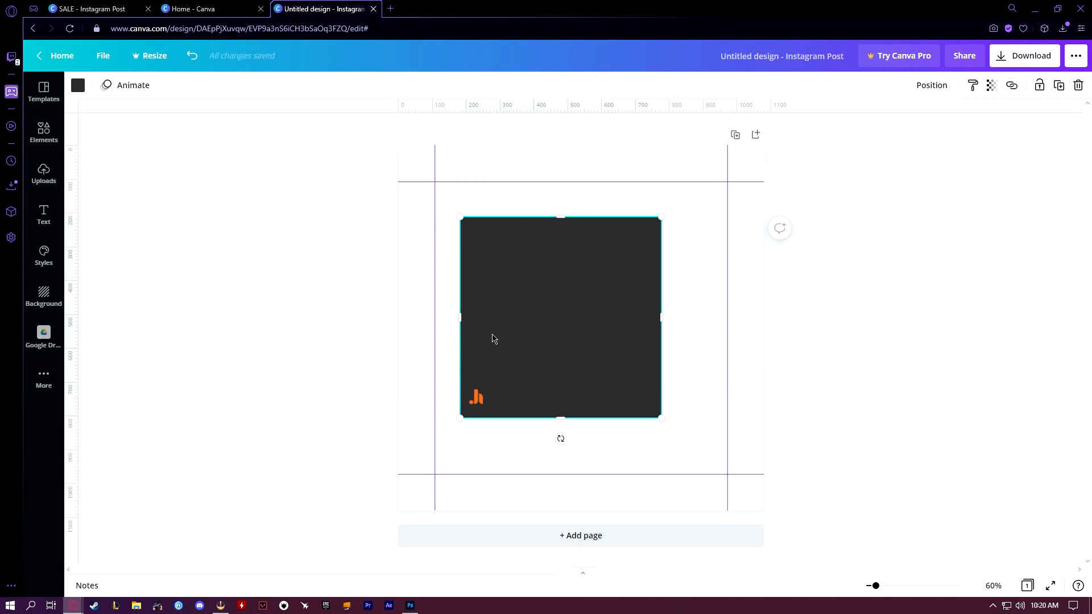
{"action": "right_click", "coordinate": [524, 299]}
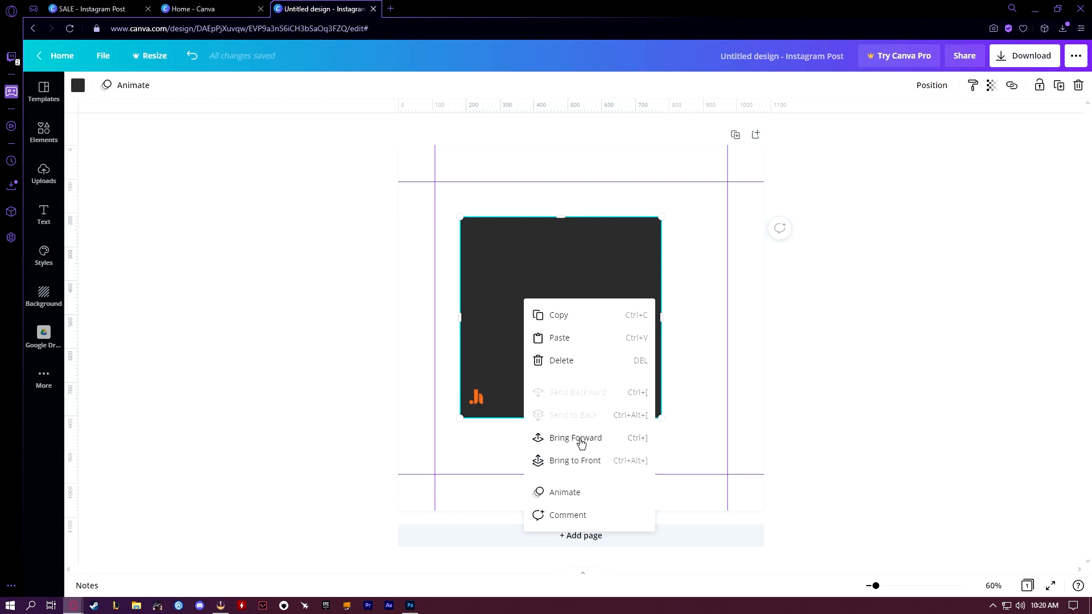
{"action": "left_click", "coordinate": [576, 460]}
{"action": "left_click_drag", "start_coordinate": [661, 214], "coordinate": [751, 160]}
{"action": "left_click_drag", "start_coordinate": [730, 414], "coordinate": [764, 447]}
{"action": "left_click_drag", "start_coordinate": [456, 455], "coordinate": [398, 511]}
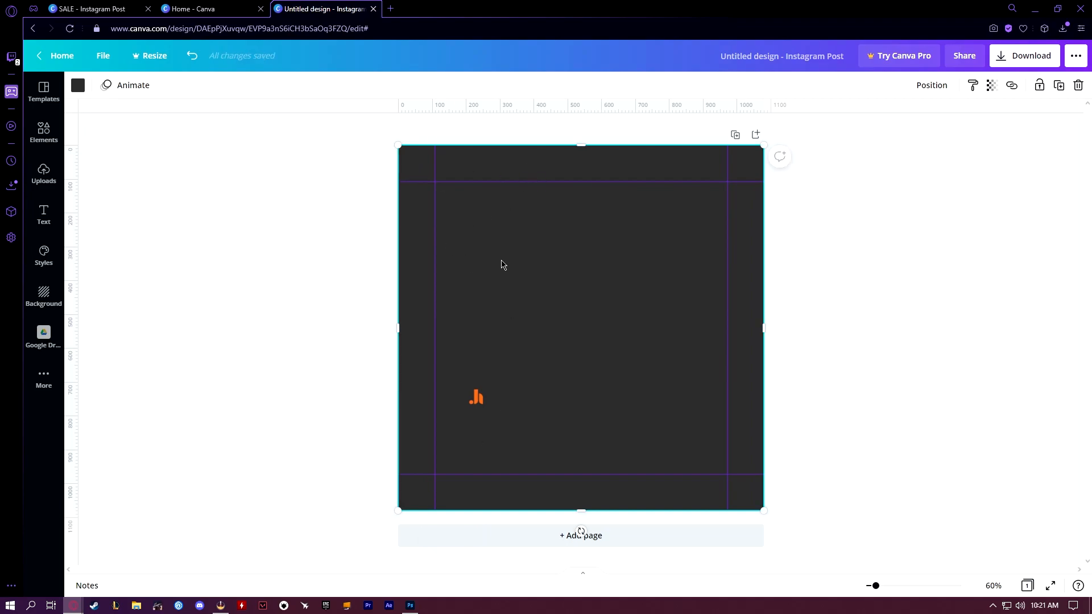
Search the elements for yoga and add the photo of the meditating woman with candles to the page
{"action": "left_click", "coordinate": [43, 130]}
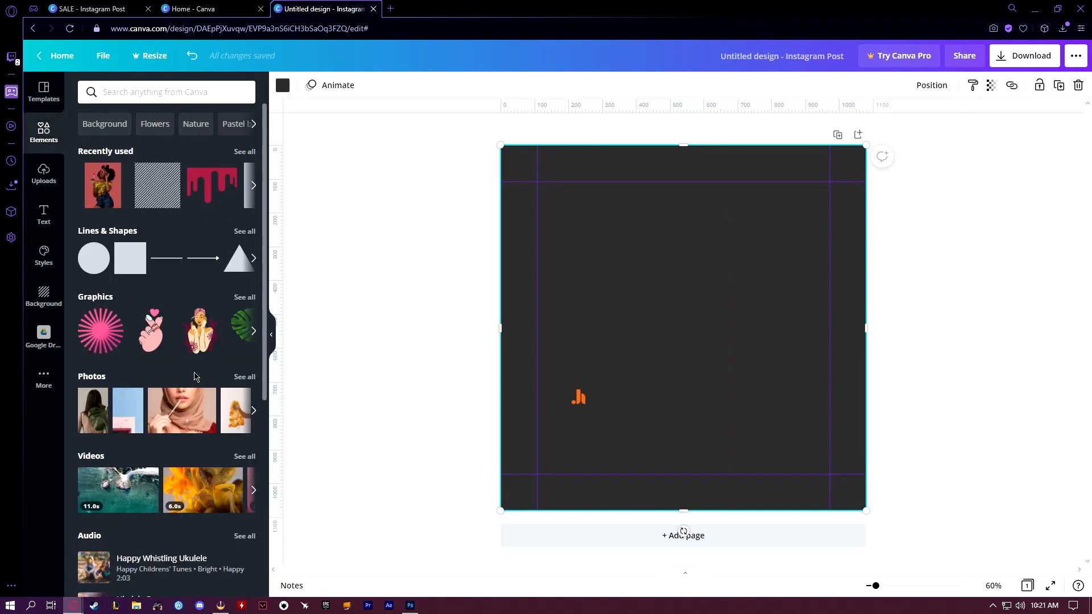
{"action": "left_click", "coordinate": [245, 377]}
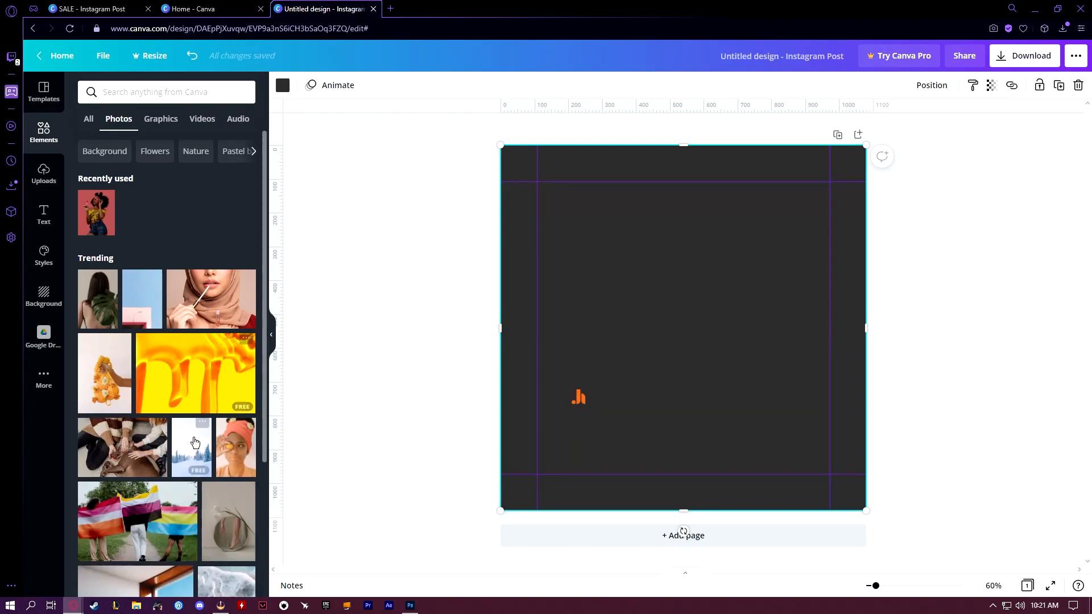
{"action": "scroll", "coordinate": [161, 437], "scroll_direction": "down", "scroll_amount": 1}
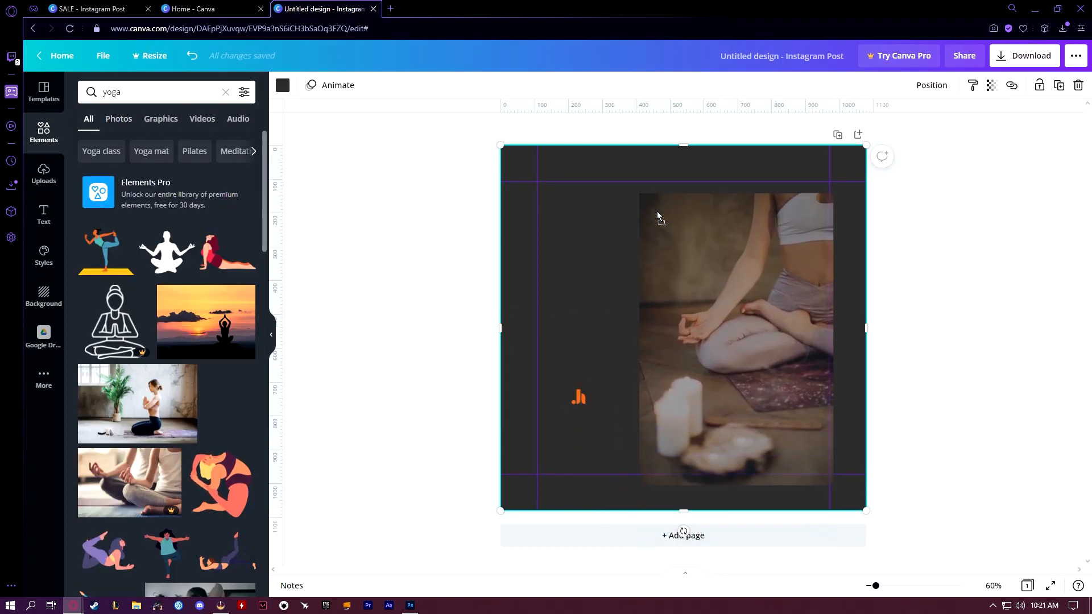
{"action": "left_click", "coordinate": [577, 397]}
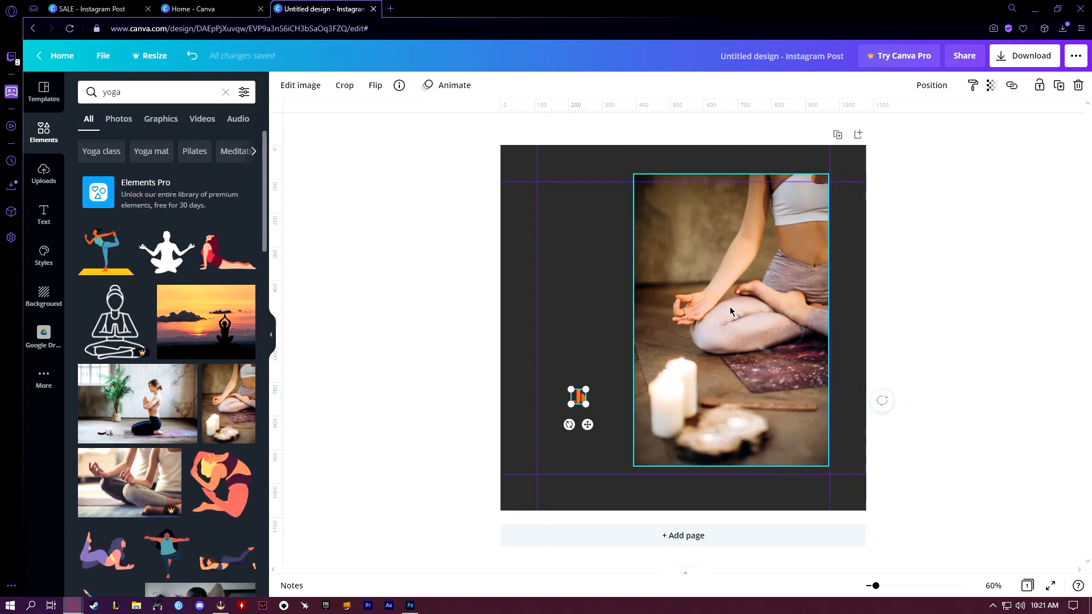
{"action": "left_click", "coordinate": [273, 338]}
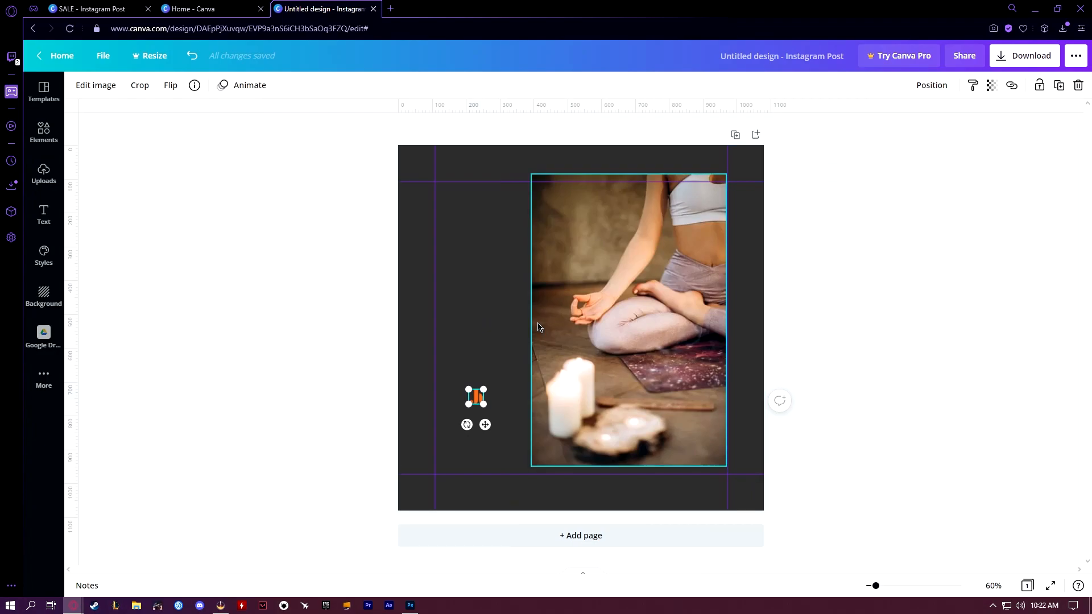
Recolor the full-page background square to the pale pinkish beige from the photo's colors
{"action": "left_click", "coordinate": [485, 245]}
{"action": "left_click", "coordinate": [79, 87]}
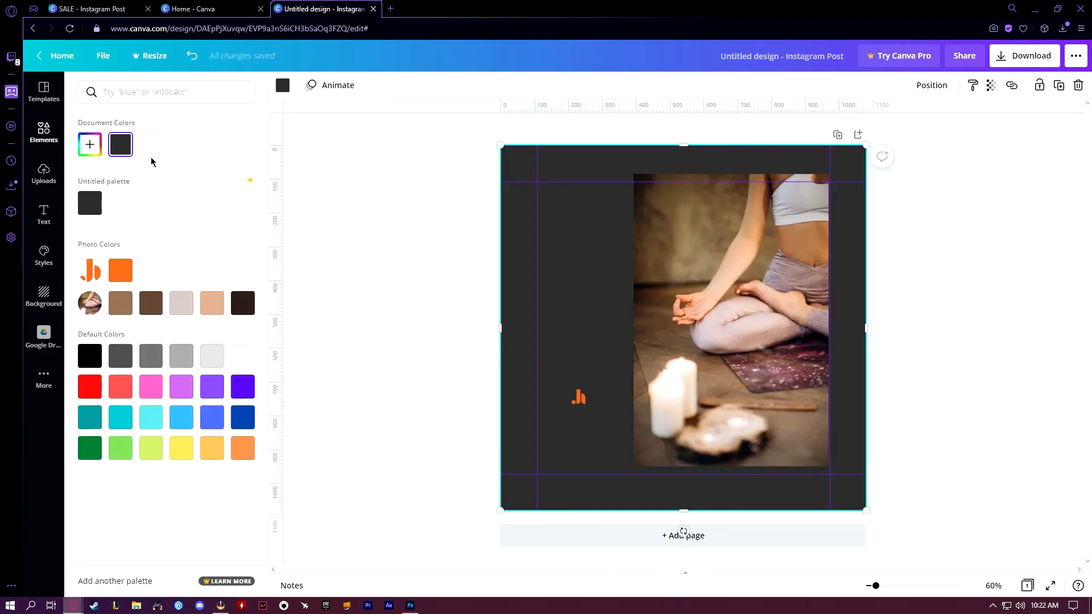
{"action": "left_click", "coordinate": [204, 303]}
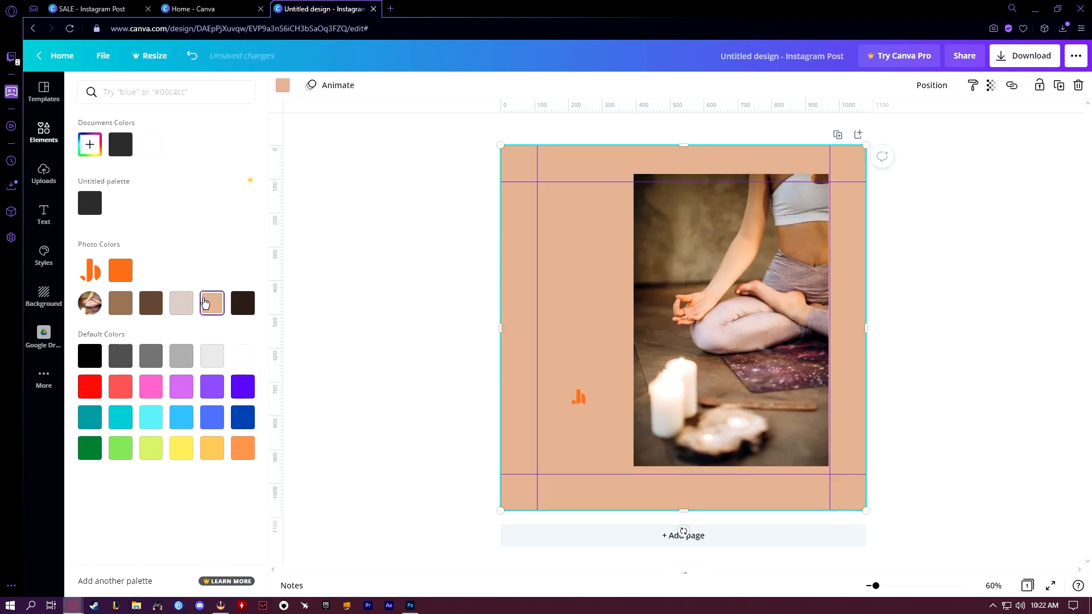
{"action": "left_click", "coordinate": [180, 308]}
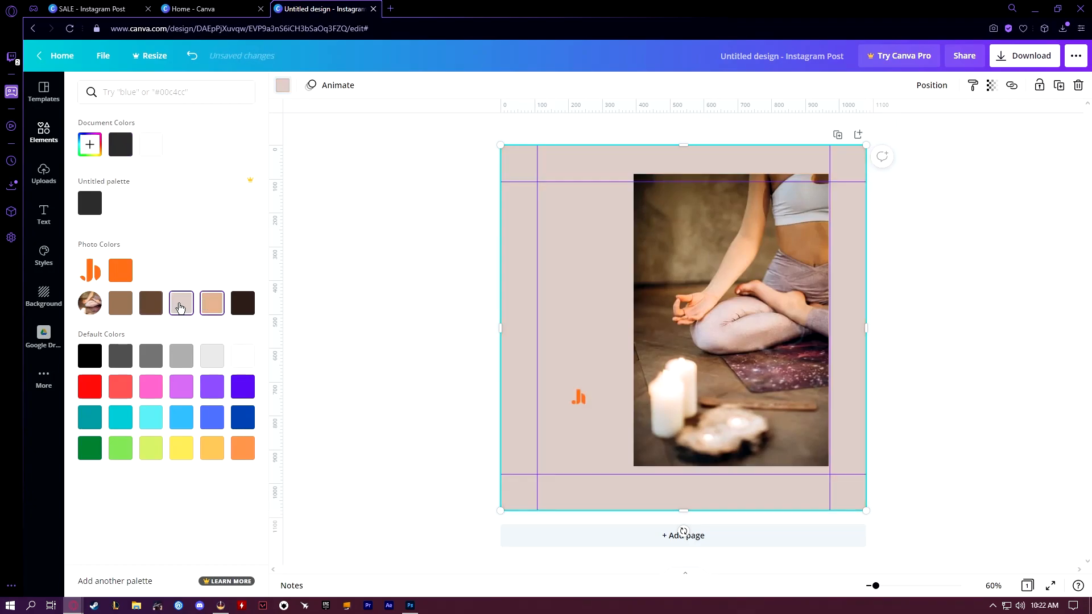
{"action": "left_click", "coordinate": [437, 352]}
Move the logo into the upper-left corner of the margin guides
{"action": "left_click", "coordinate": [477, 399]}
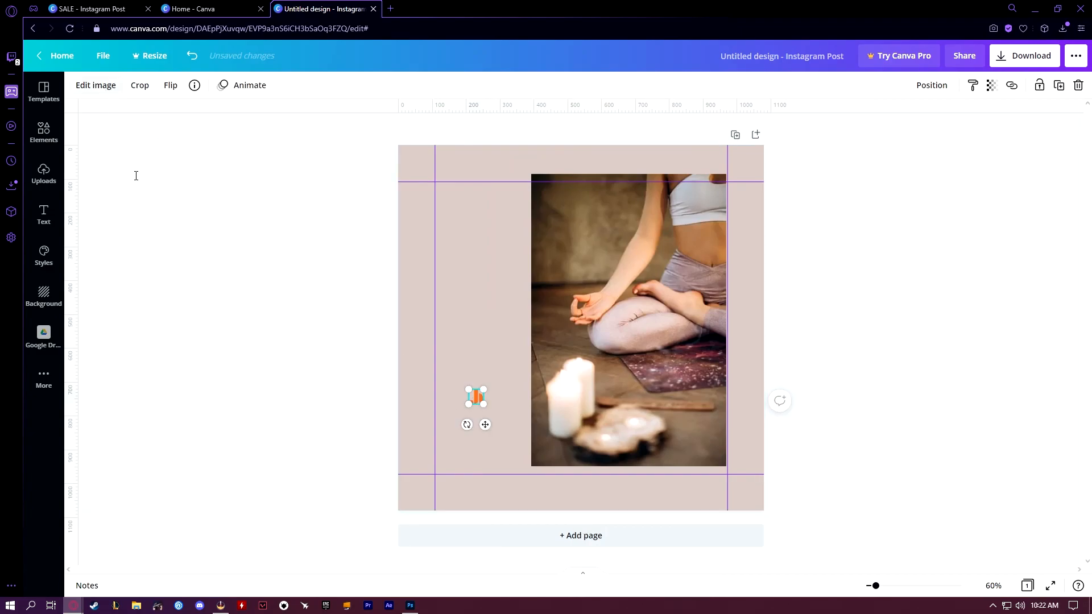
{"action": "left_click", "coordinate": [103, 200]}
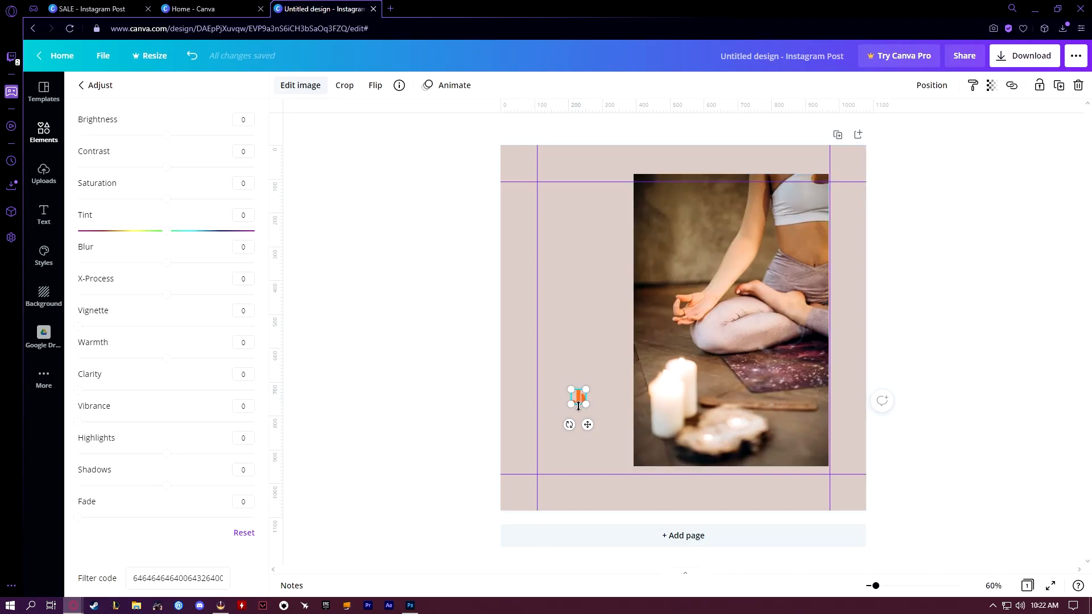
{"action": "left_click_drag", "start_coordinate": [581, 400], "coordinate": [549, 188]}
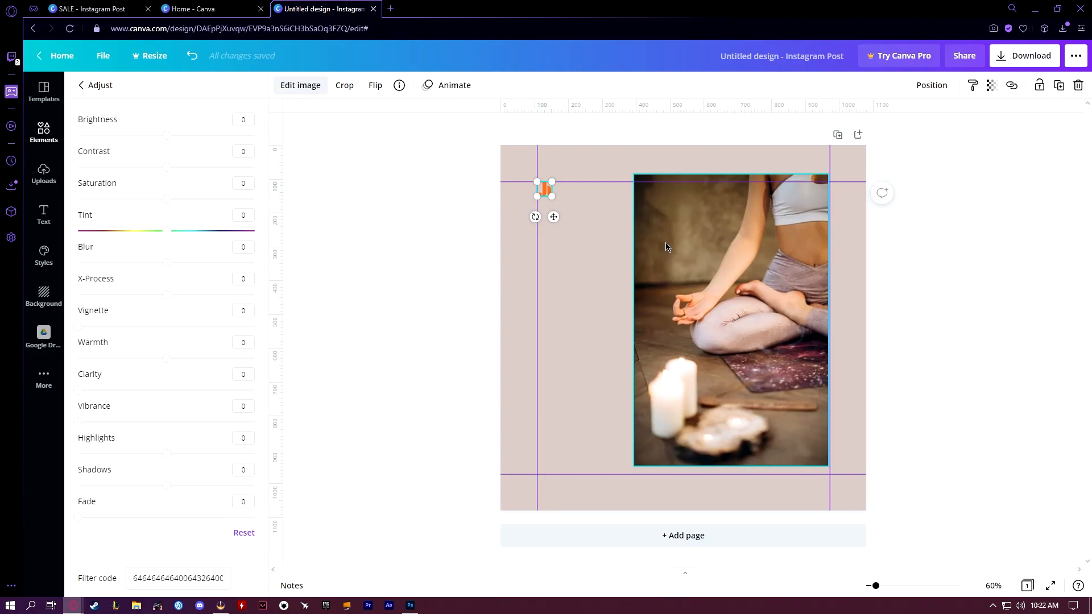
Shrink the yoga photo and move it so that it extends slightly past the page's right margin guide
{"action": "left_click", "coordinate": [699, 271]}
{"action": "left_click_drag", "start_coordinate": [633, 173], "coordinate": [687, 216]}
{"action": "left_click_drag", "start_coordinate": [721, 311], "coordinate": [741, 279]}
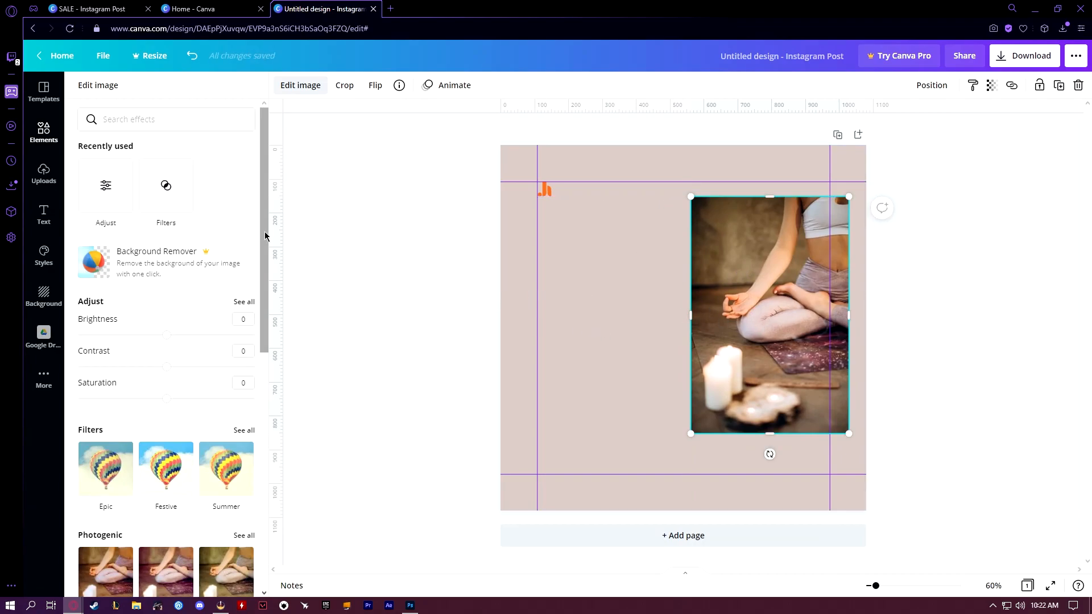
Add the bold italic serif font combination with a name heading and address line to the page
{"action": "left_click", "coordinate": [43, 214]}
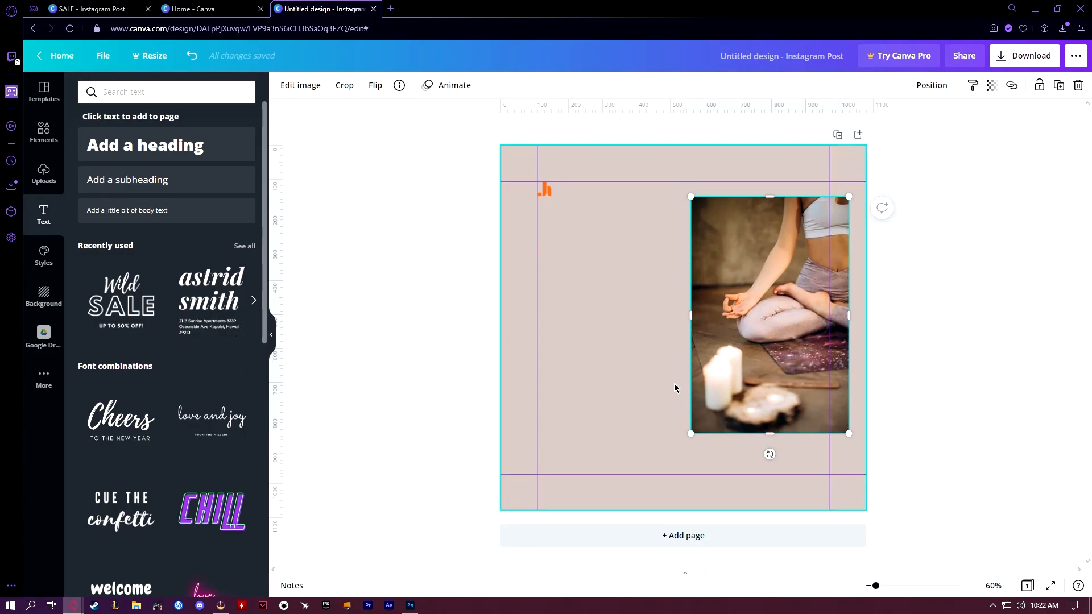
{"action": "scroll", "coordinate": [192, 303], "scroll_direction": "down", "scroll_amount": 5}
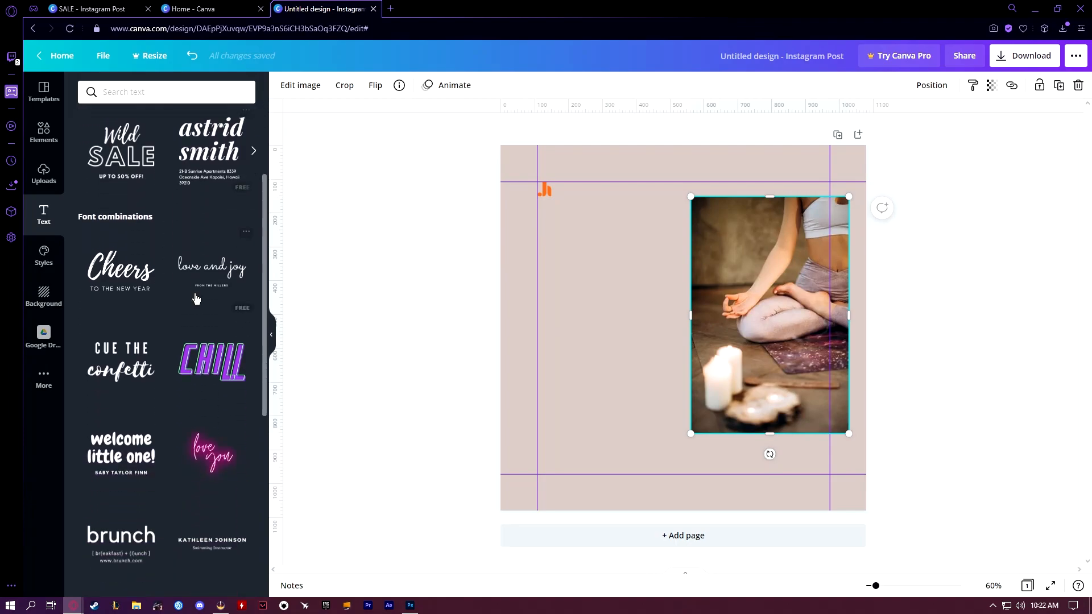
{"action": "scroll", "coordinate": [192, 303], "scroll_direction": "down", "scroll_amount": 7}
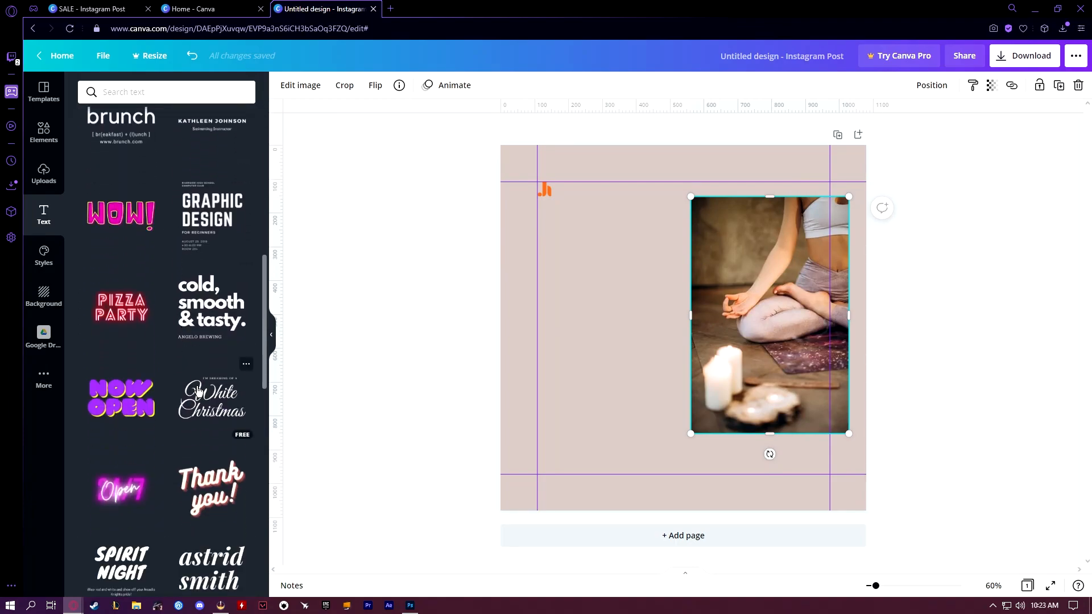
{"action": "left_click_drag", "start_coordinate": [199, 391], "coordinate": [571, 256]}
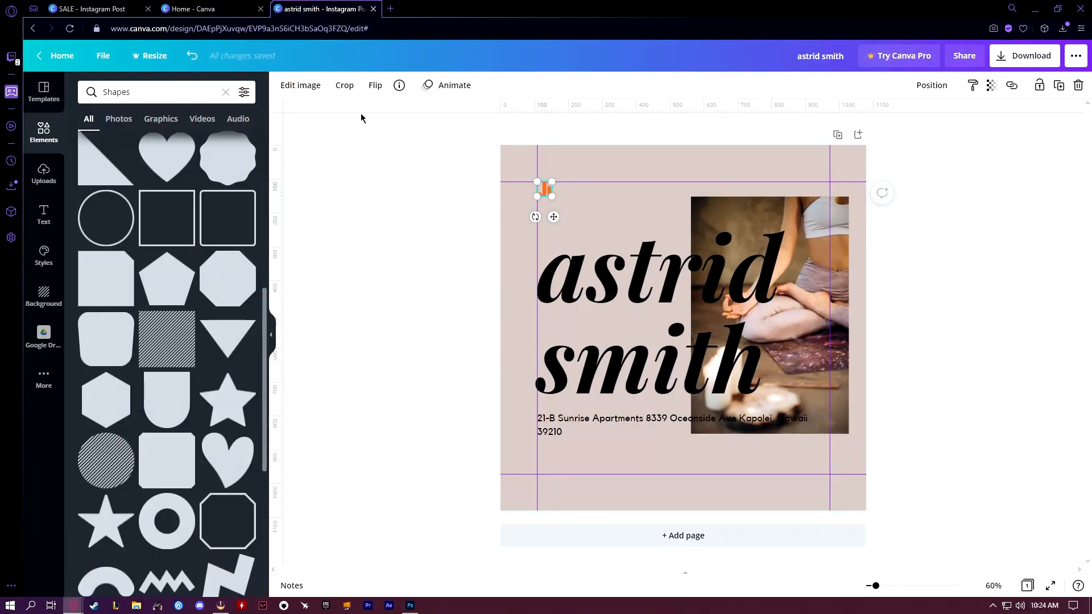
Turn the logo white by setting its brightness to 100, contrast to 100 and saturation to -100
{"action": "left_click", "coordinate": [302, 86]}
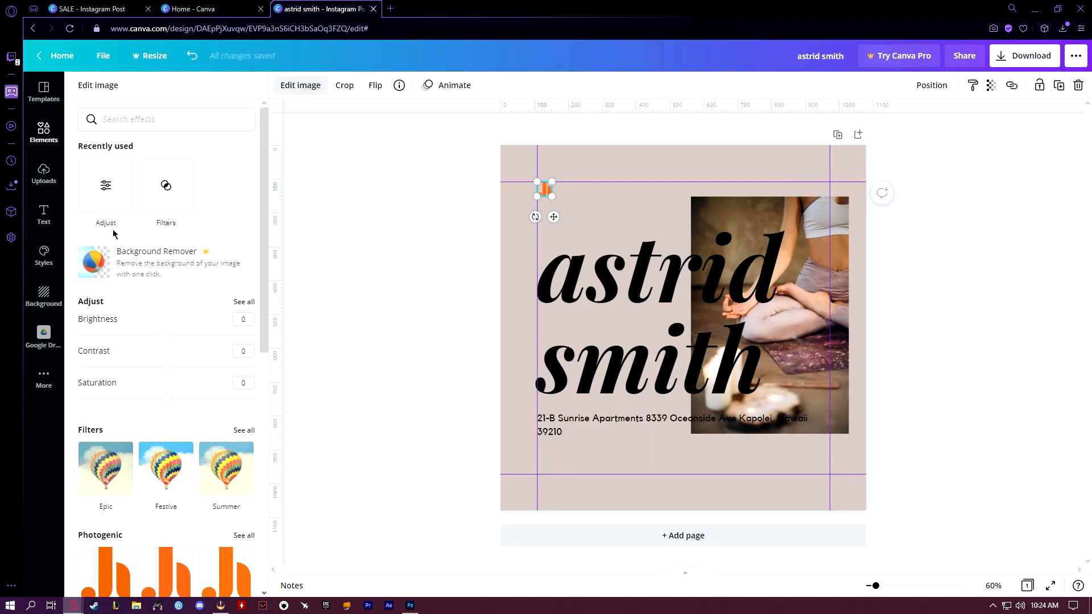
{"action": "left_click", "coordinate": [106, 193]}
{"action": "left_click_drag", "start_coordinate": [166, 135], "coordinate": [334, 137]}
{"action": "left_click_drag", "start_coordinate": [169, 171], "coordinate": [324, 173]}
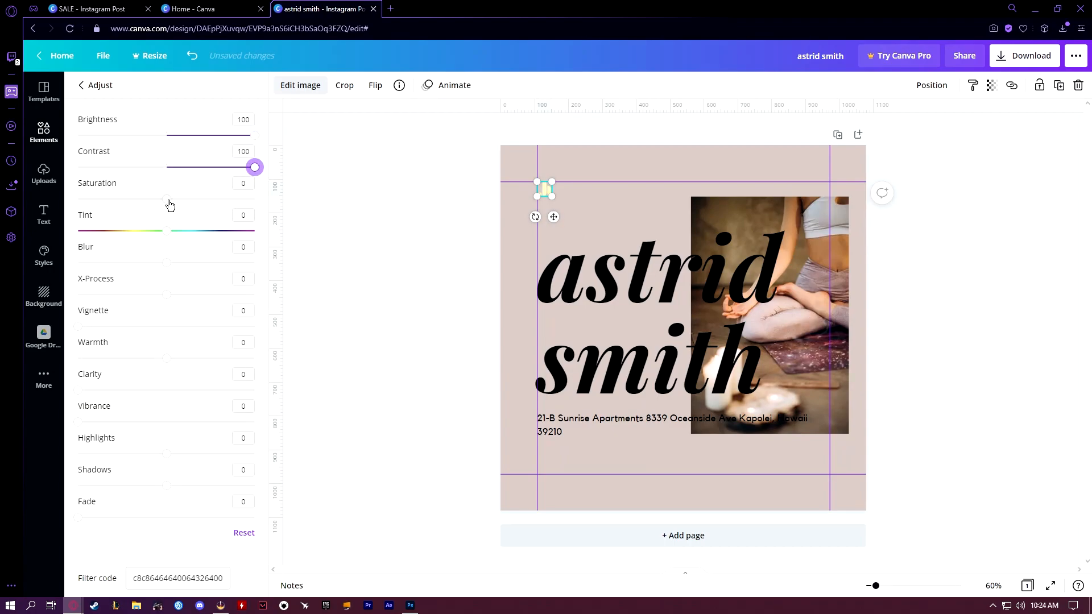
{"action": "left_click_drag", "start_coordinate": [166, 199], "coordinate": [76, 200]}
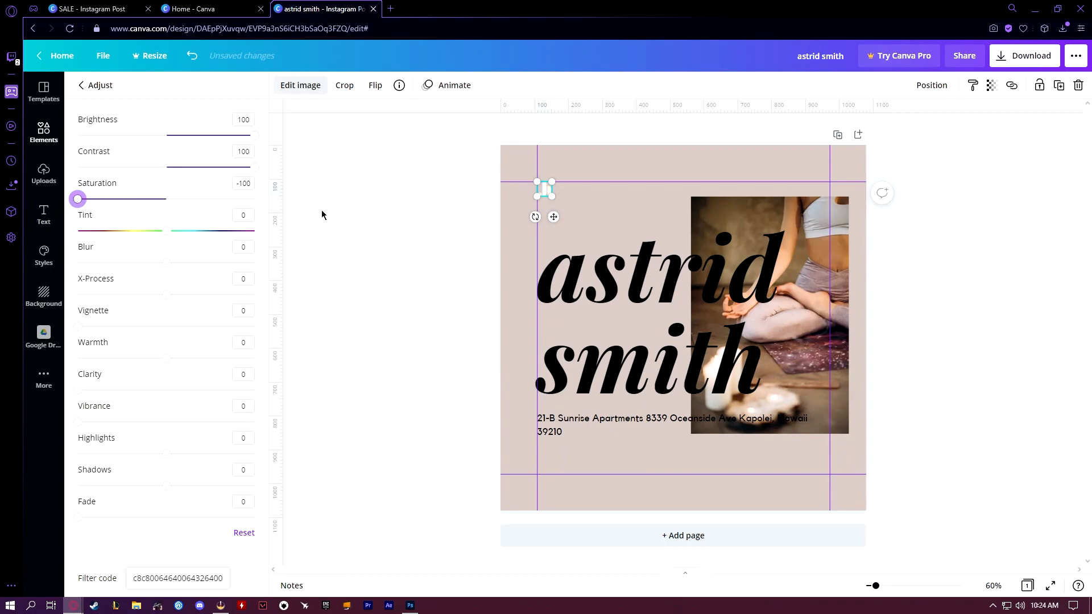
{"action": "left_click", "coordinate": [398, 228]}
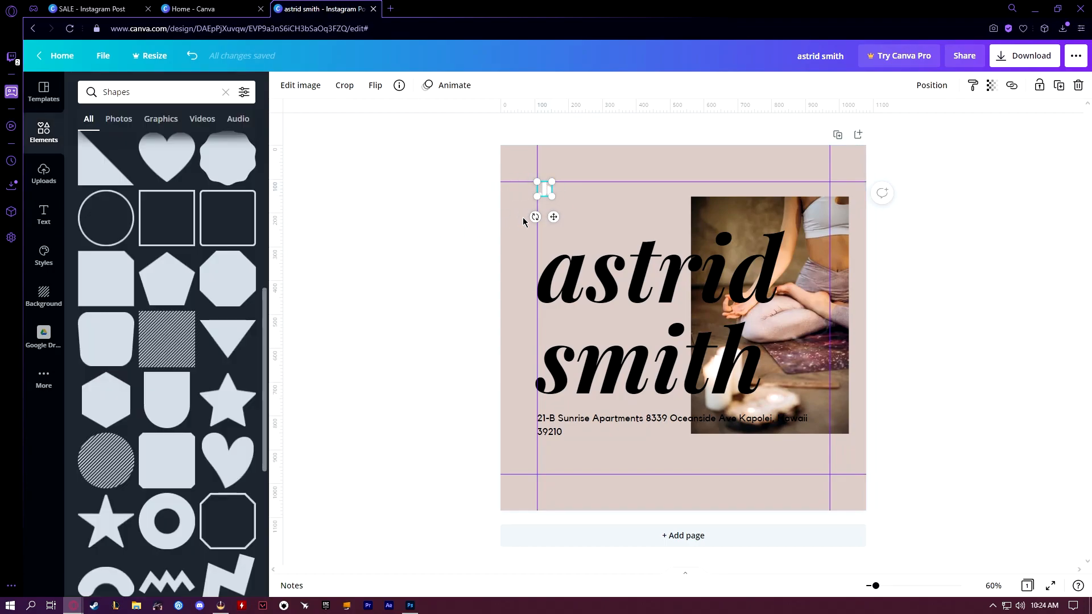
{"action": "key", "text": "ctrl+z"}
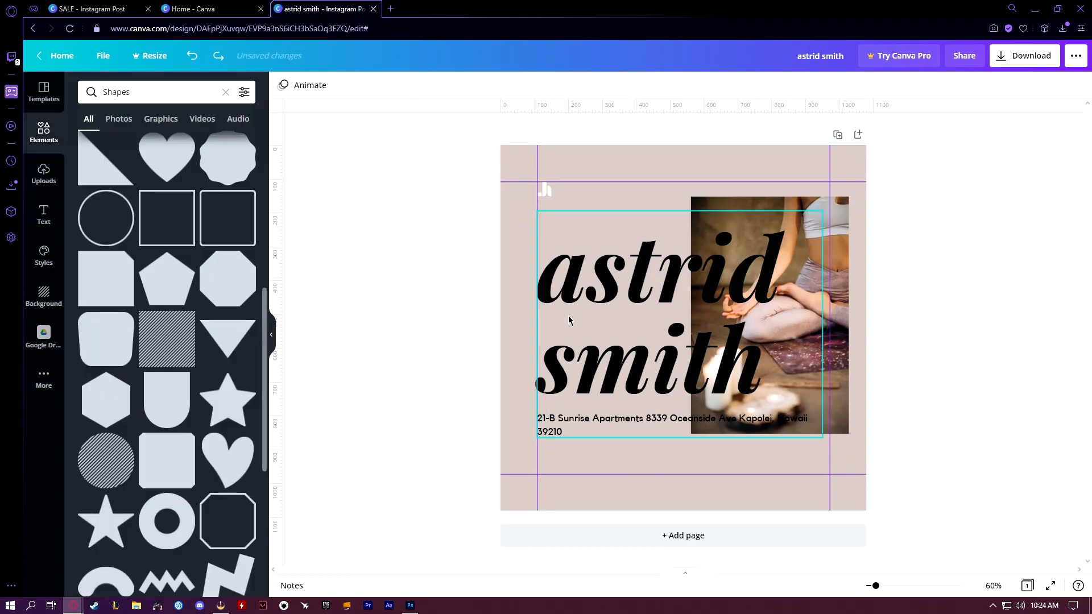
{"action": "left_click", "coordinate": [576, 274]}
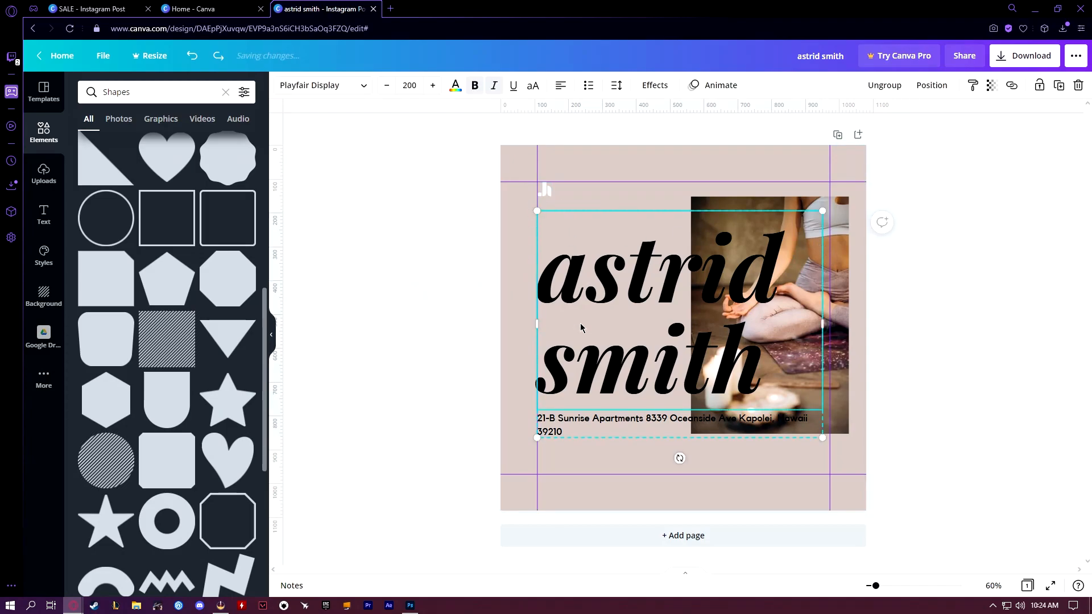
{"action": "left_click_drag", "start_coordinate": [573, 278], "coordinate": [604, 238]}
{"action": "key", "text": "ctrl+z"}
{"action": "double_click", "coordinate": [706, 273]}
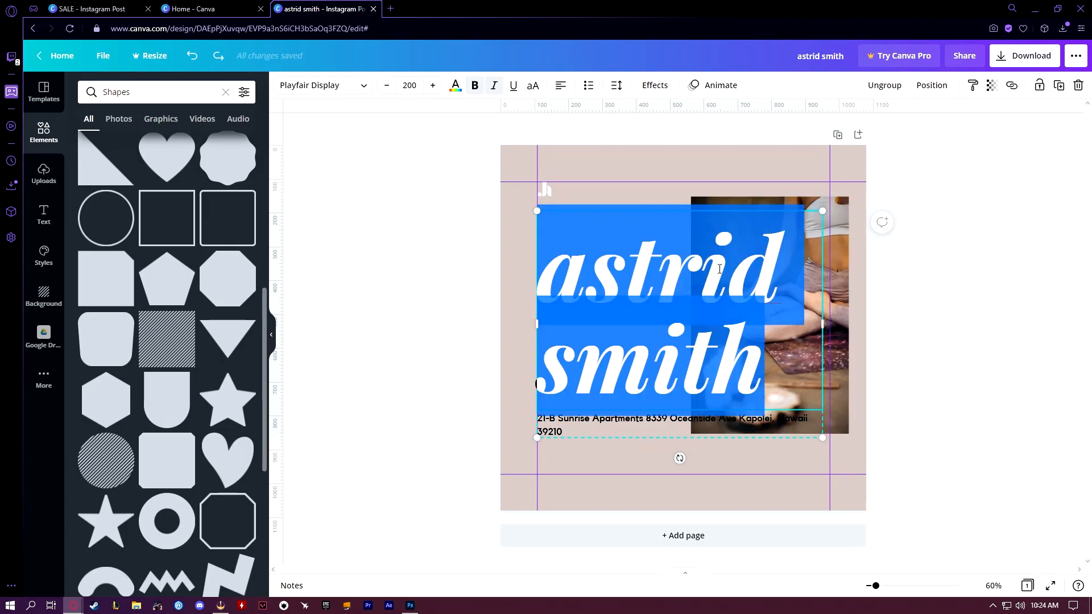
{"action": "left_click", "coordinate": [842, 241]}
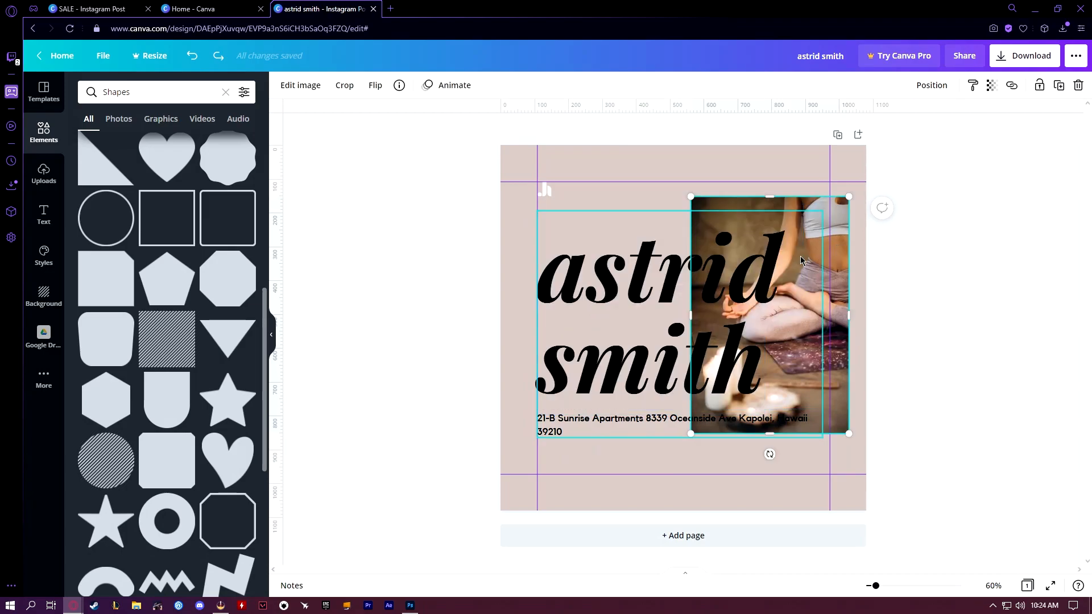
Add a brown square over the photo and stretch it into a tall rectangle reaching past the photo's left and lower edges
{"action": "scroll", "coordinate": [160, 324], "scroll_direction": "up", "scroll_amount": 6}
{"action": "left_click_drag", "start_coordinate": [169, 266], "coordinate": [739, 293]}
{"action": "left_click_drag", "start_coordinate": [641, 292], "coordinate": [690, 293]}
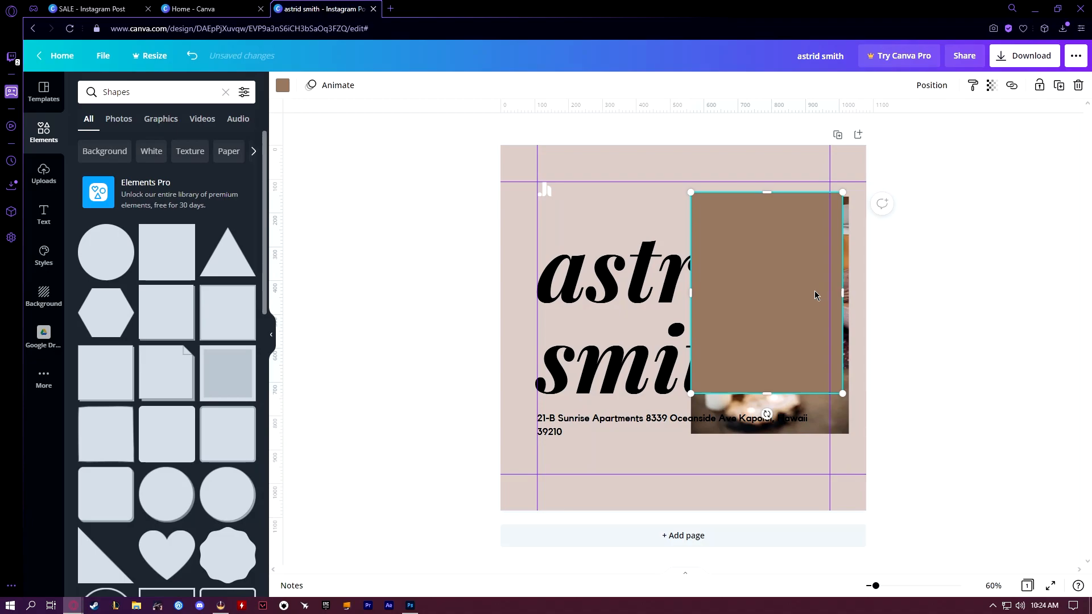
{"action": "mouse_move", "coordinate": [843, 293]}
{"action": "left_mouse_down"}
{"action": "mouse_move", "coordinate": [856, 293]}
{"action": "mouse_move", "coordinate": [841, 296]}
{"action": "left_mouse_up"}
{"action": "left_click_drag", "start_coordinate": [765, 393], "coordinate": [764, 445]}
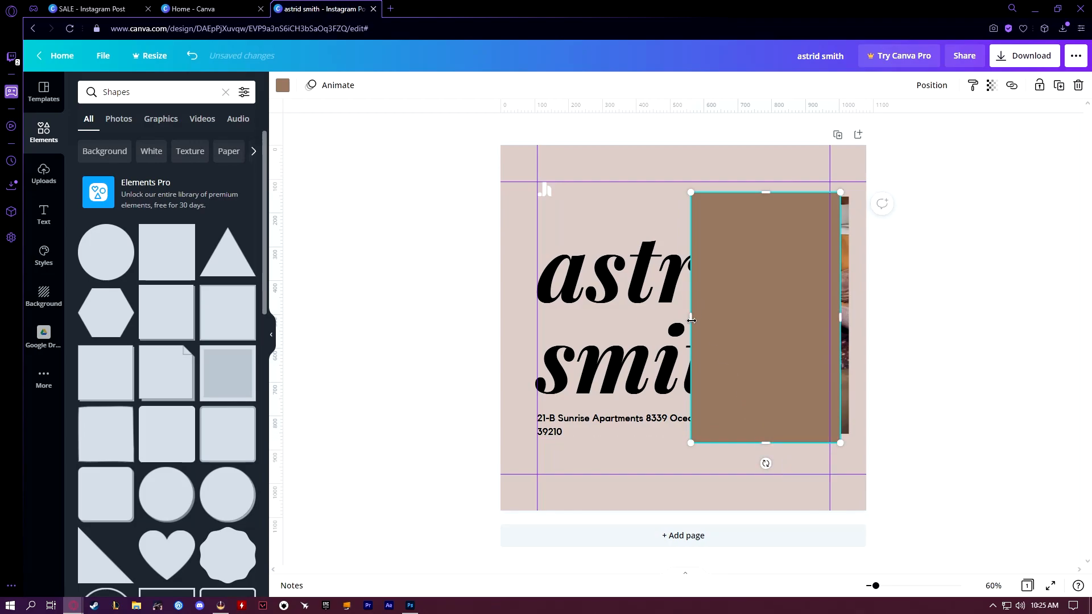
{"action": "left_click_drag", "start_coordinate": [690, 321], "coordinate": [684, 320]}
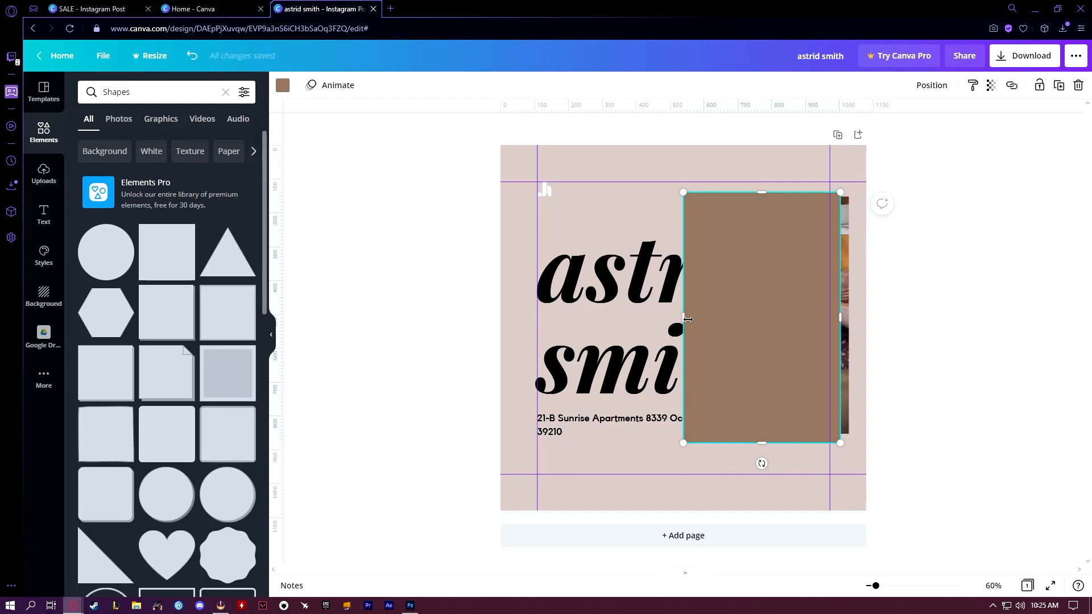
Send the brown rectangle behind the photo and lower its top edge so it forms an offset shadow
{"action": "key", "text": "ctrl+bracketleft"}
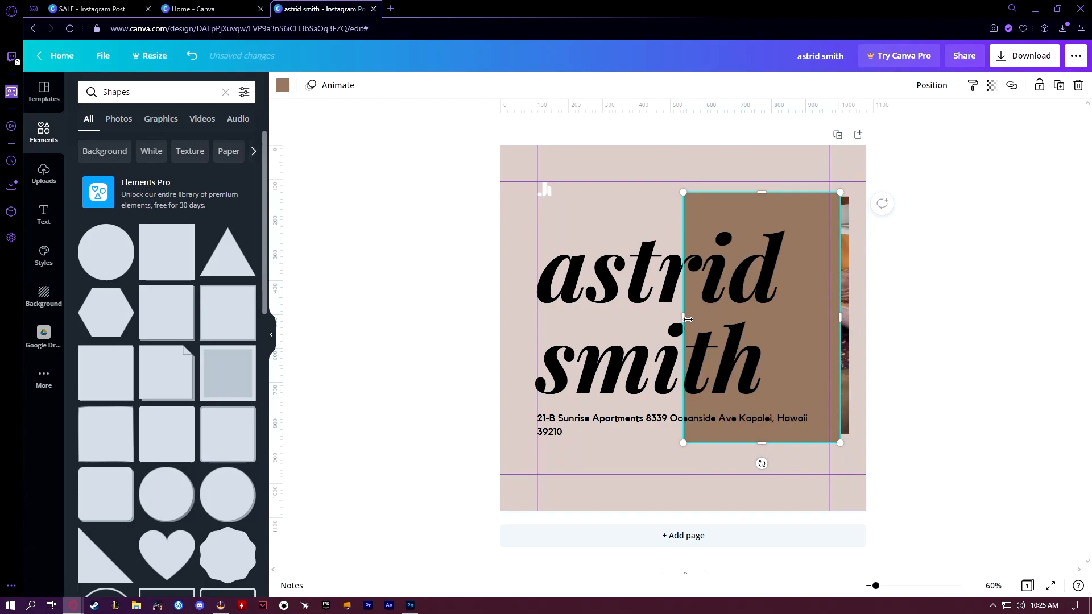
{"action": "key", "text": "ctrl+bracketleft"}
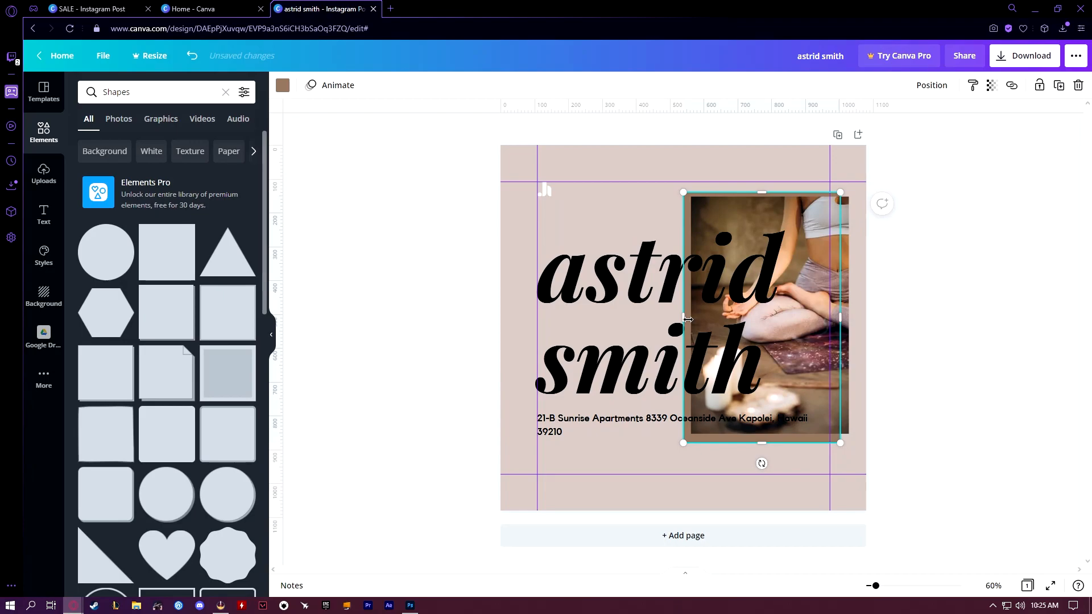
{"action": "left_click_drag", "start_coordinate": [760, 194], "coordinate": [759, 207]}
Delete the large italic heading and both address lines from the page
{"action": "left_click", "coordinate": [605, 279]}
{"action": "left_click", "coordinate": [314, 224]}
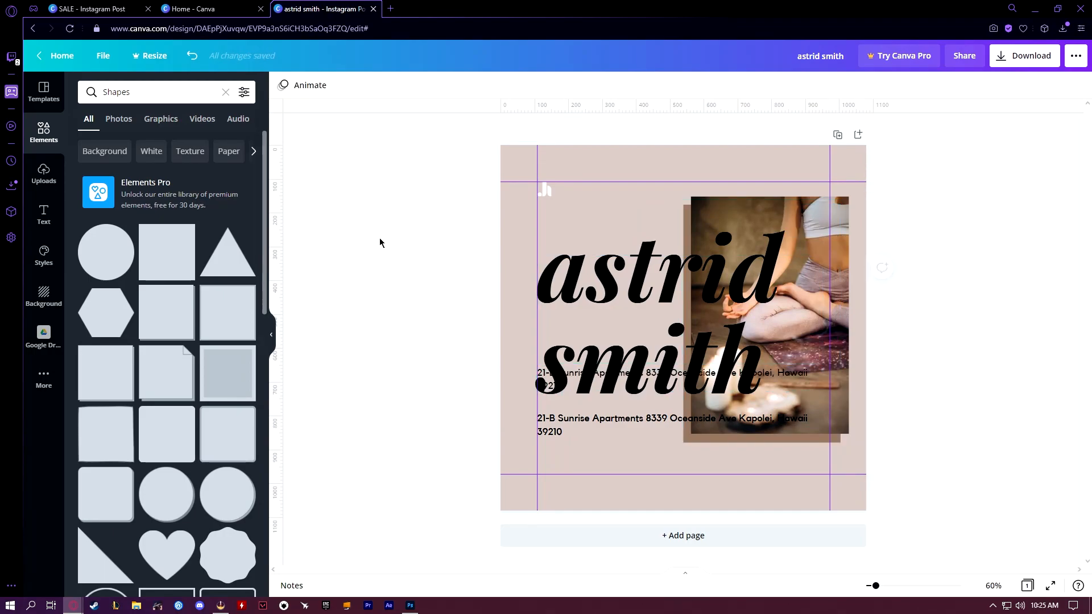
{"action": "left_click", "coordinate": [587, 277]}
{"action": "left_click", "coordinate": [585, 277]}
{"action": "left_click", "coordinate": [601, 285]}
{"action": "left_click", "coordinate": [614, 279]}
{"action": "left_click", "coordinate": [615, 279]}
{"action": "left_click", "coordinate": [622, 290]}
{"action": "key", "text": "Delete"}
{"action": "left_click", "coordinate": [603, 375]}
{"action": "key", "text": "Delete"}
{"action": "left_click", "coordinate": [579, 420]}
{"action": "key", "text": "Delete"}
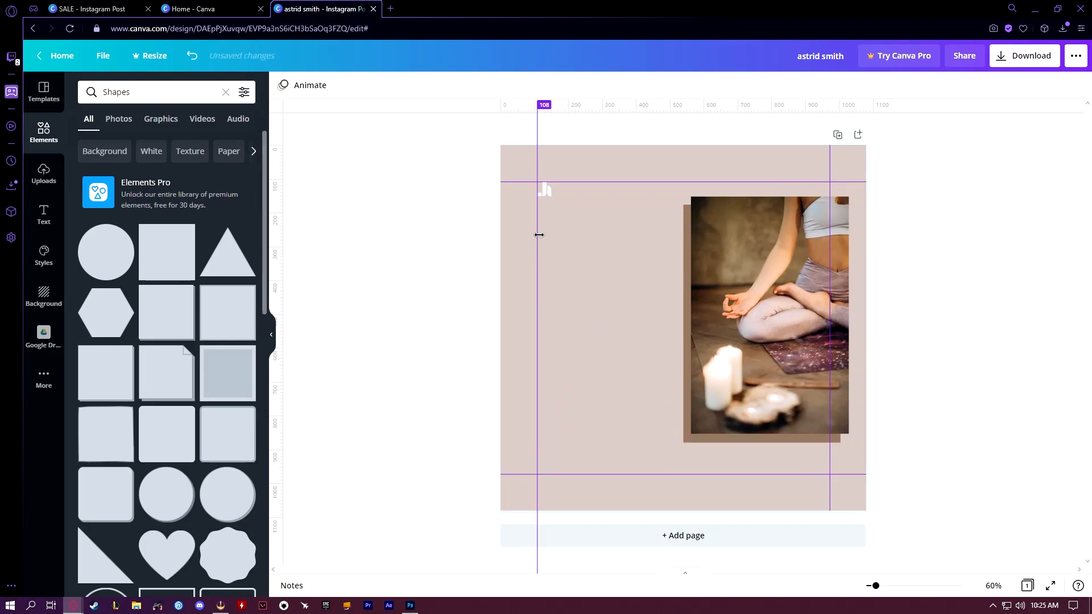
Add the green outlined "HUSTLE" text design to the page over the empty area beside the photo
{"action": "key", "text": "shift+r"}
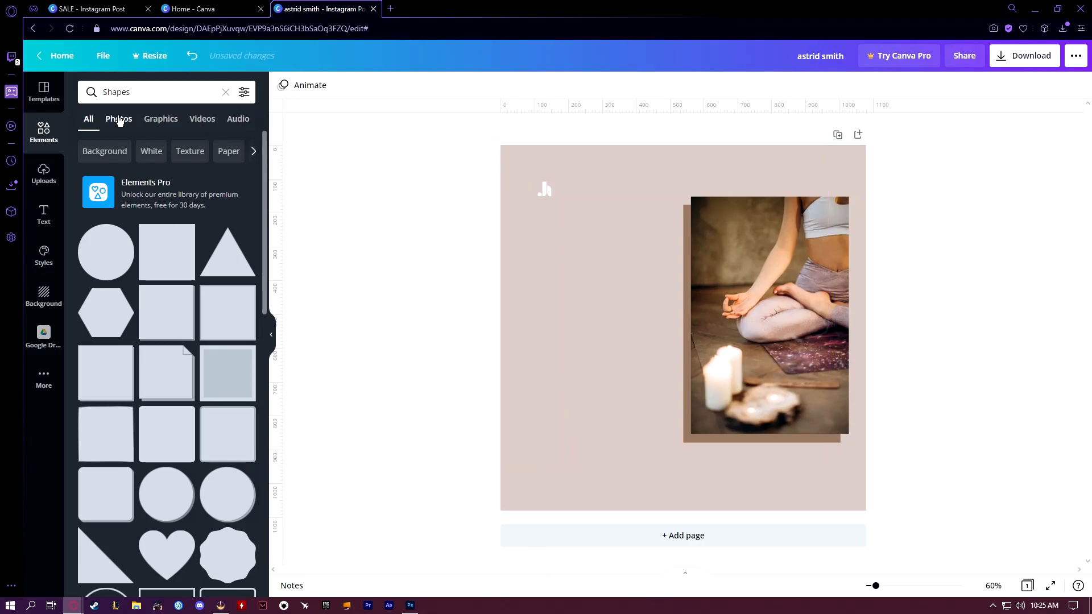
{"action": "left_click", "coordinate": [44, 215]}
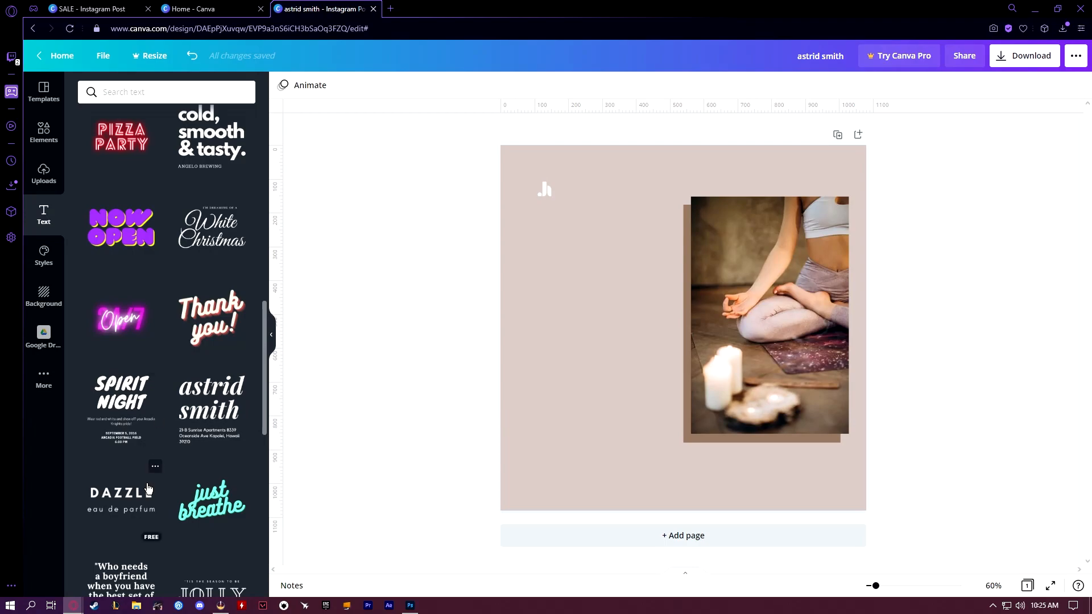
{"action": "scroll", "coordinate": [102, 342], "scroll_direction": "down", "scroll_amount": 4}
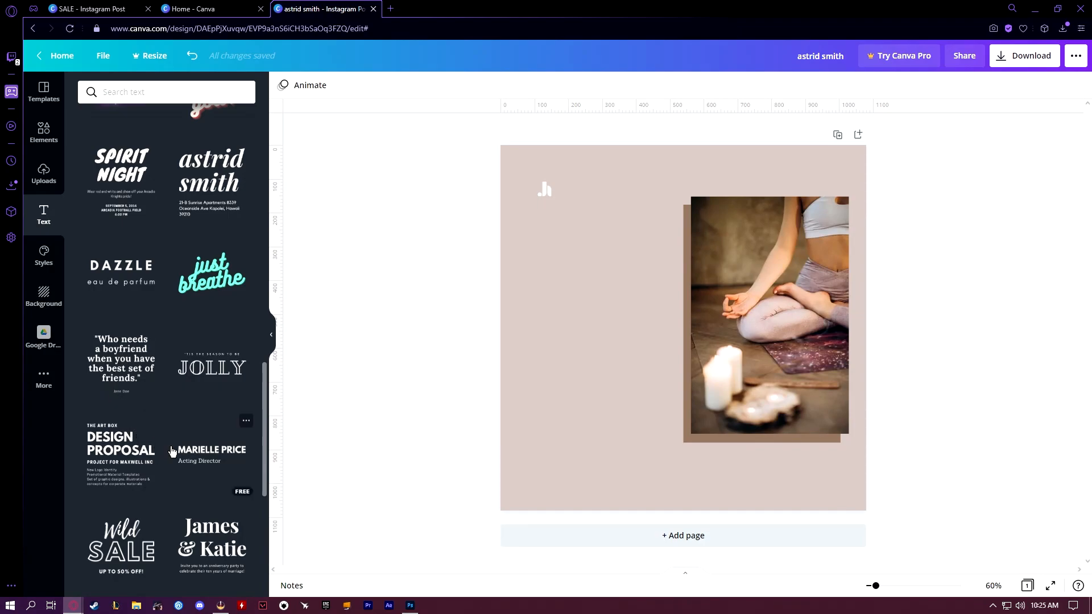
{"action": "scroll", "coordinate": [173, 451], "scroll_direction": "down", "scroll_amount": 8}
{"action": "left_click_drag", "start_coordinate": [121, 364], "coordinate": [572, 295]}
Replace the "HUSTLE" wording with "SALE SALE SALE" so the word stacks on three lines
{"action": "double_click", "coordinate": [576, 291]}
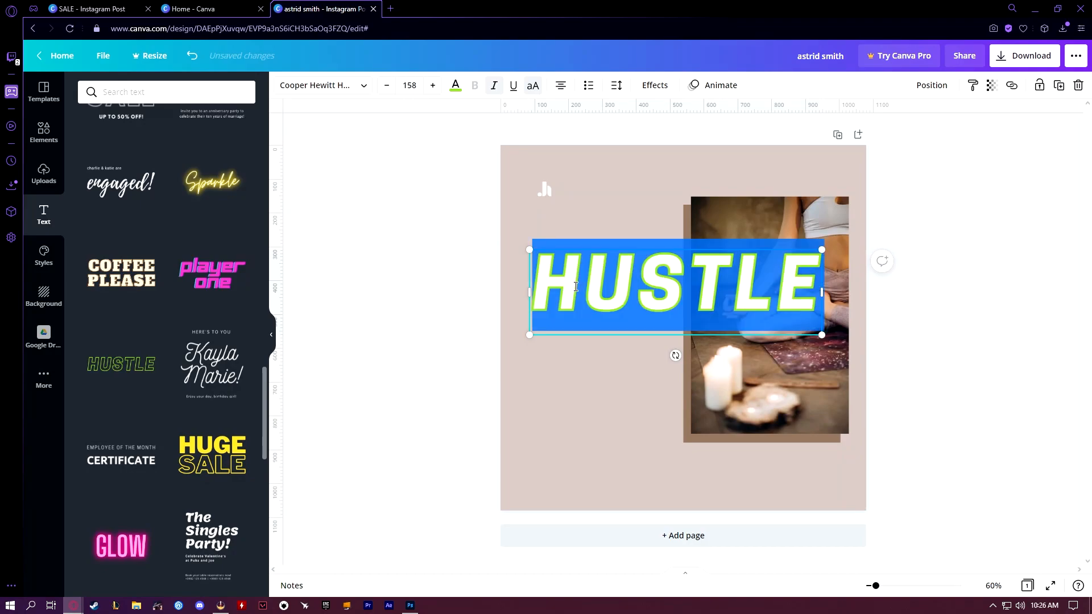
{"action": "key", "text": "BackSpace"}
{"action": "type", "text": "SALE"}
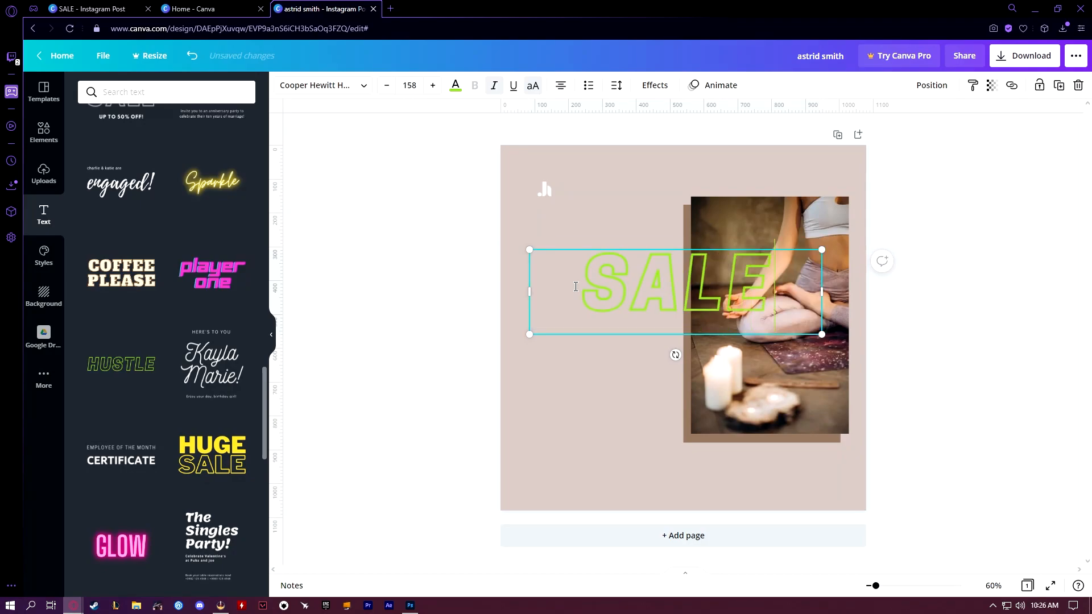
{"action": "type", "text": " SALE SALE"}
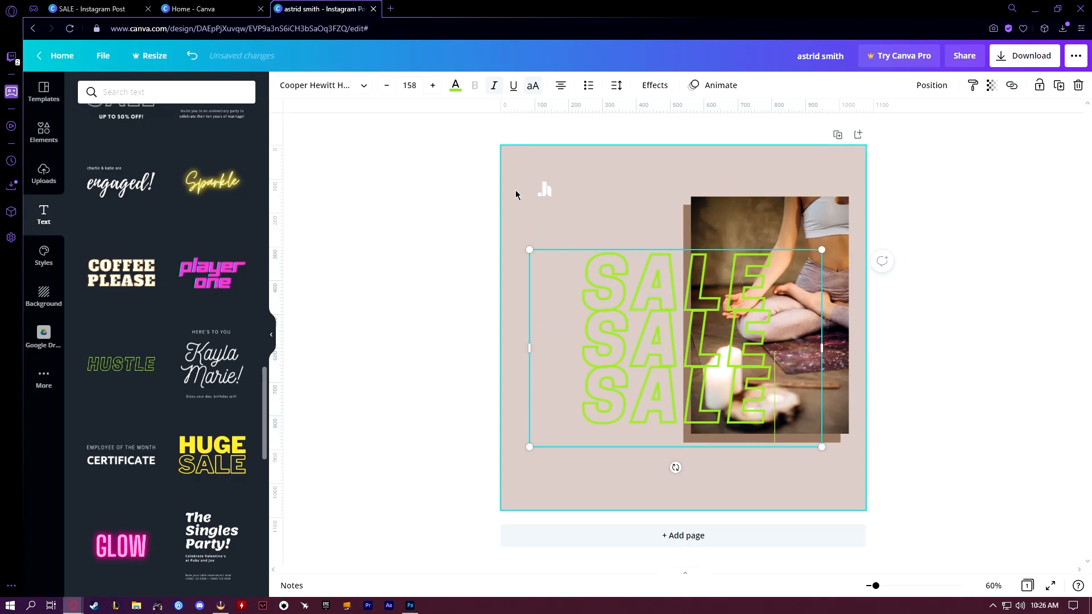
Recolor all three lines of the outlined SALE heading white
{"action": "key", "text": "ctrl+a"}
{"action": "left_click", "coordinate": [455, 86]}
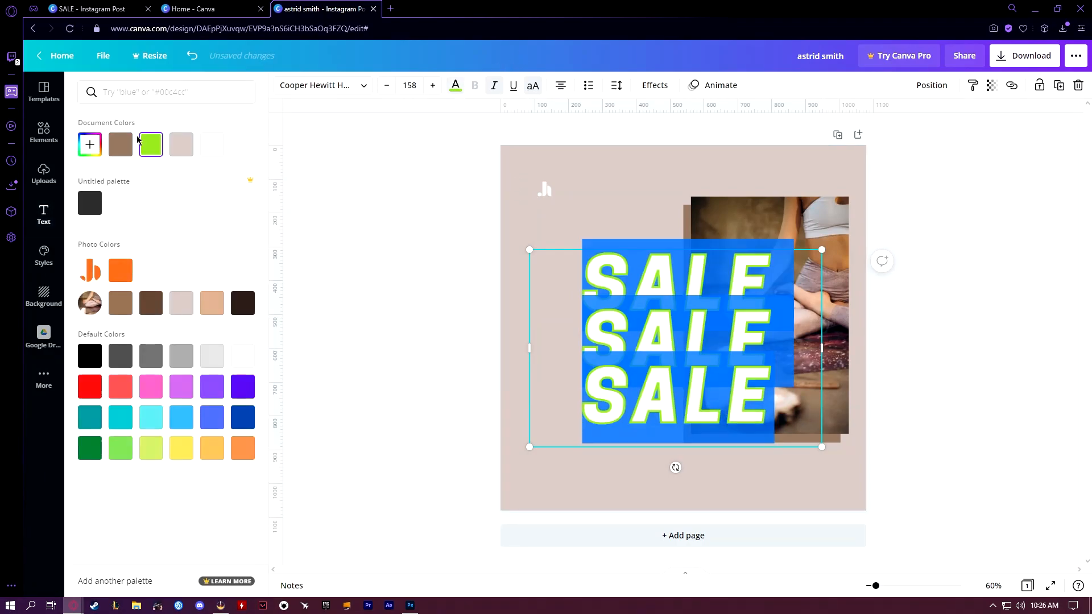
{"action": "left_click", "coordinate": [212, 147]}
{"action": "left_click", "coordinate": [44, 215]}
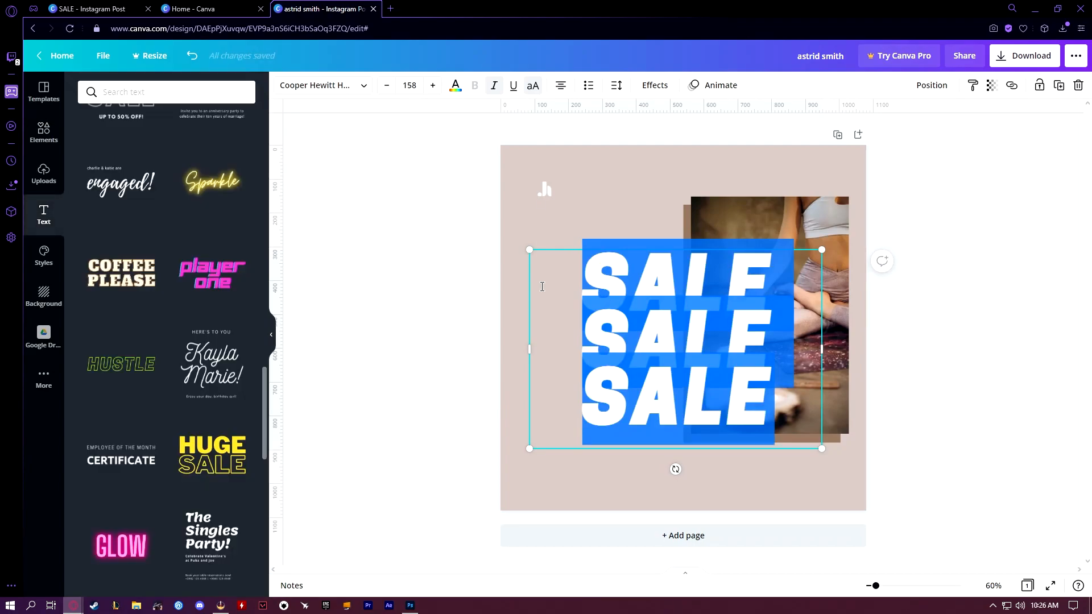
{"action": "left_click", "coordinate": [399, 289]}
Move the SALE heading up and left under the logo, near the left margin guide, and fine-tune its height
{"action": "left_click", "coordinate": [622, 280]}
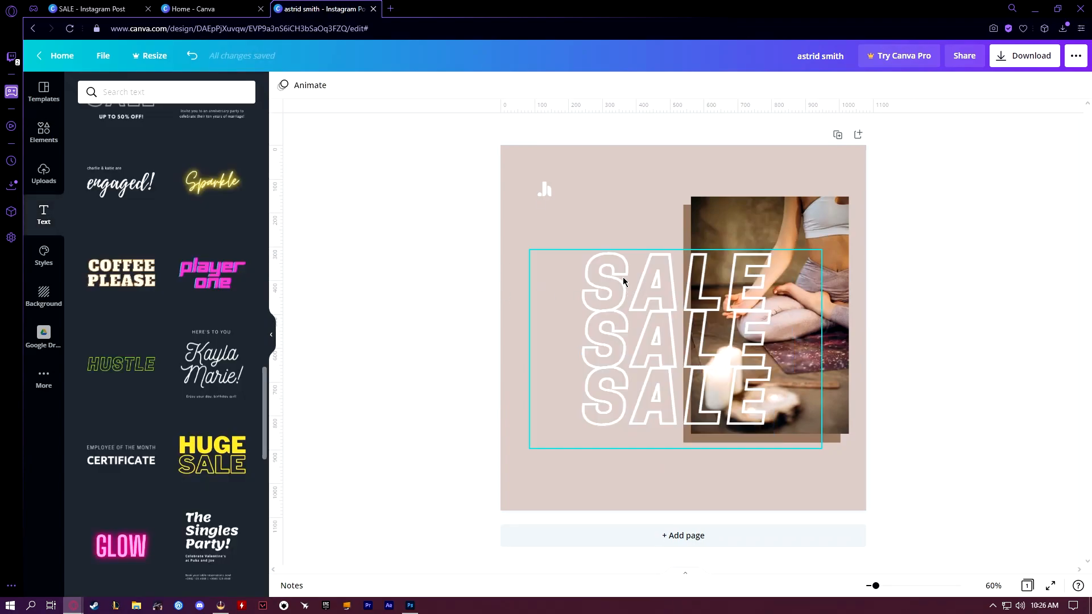
{"action": "left_click_drag", "start_coordinate": [621, 284], "coordinate": [564, 246]}
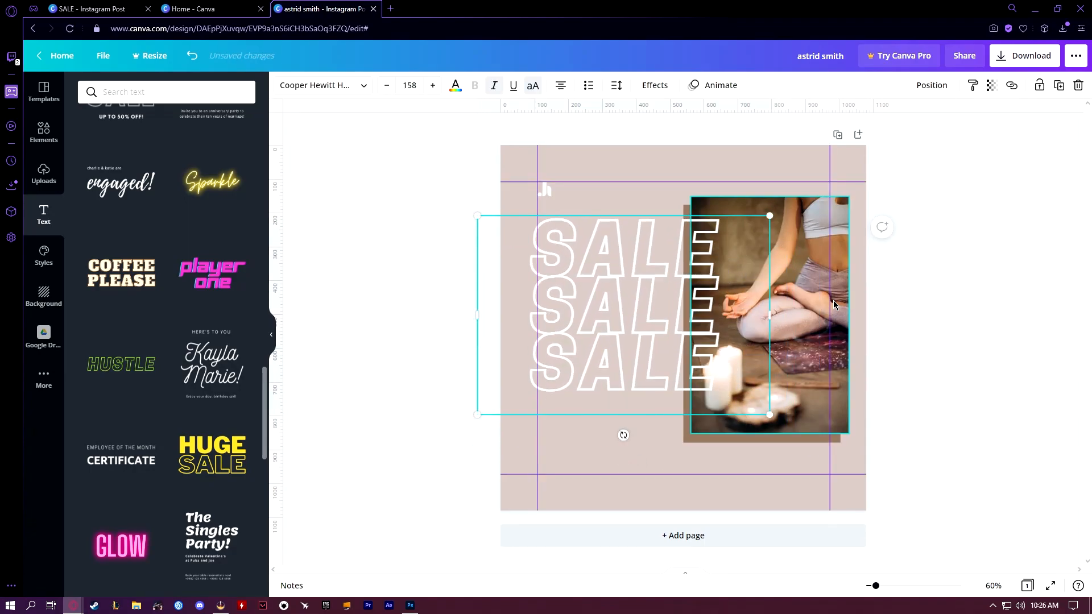
{"action": "key", "text": "Down"}
{"action": "key", "text": "Down"}
{"action": "key", "text": "Down"}
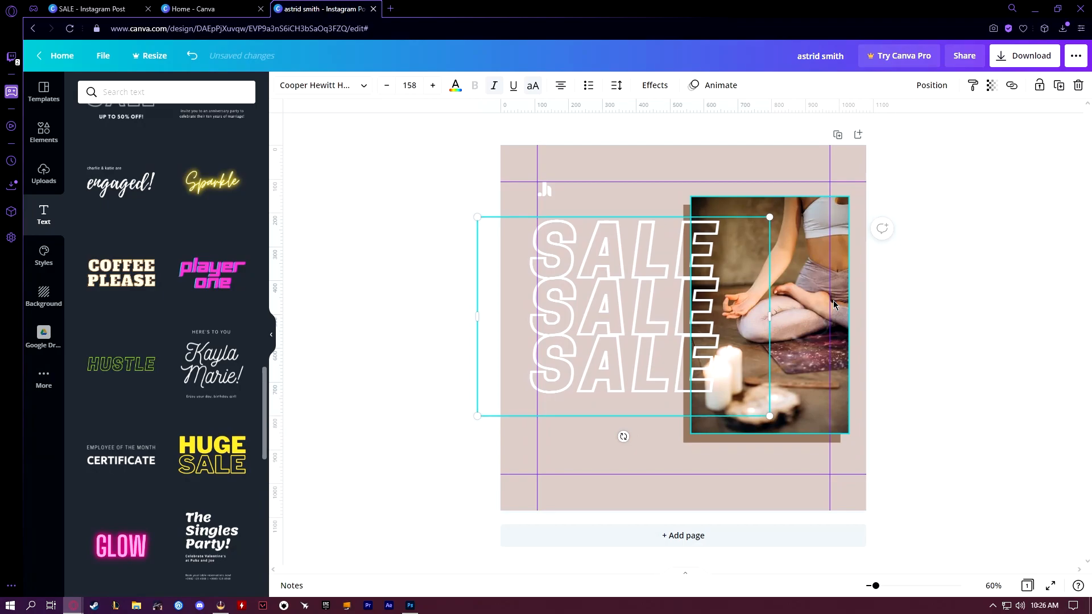
{"action": "key", "text": "Up"}
{"action": "key", "text": "Up"}
{"action": "key", "text": "Up"}
{"action": "key", "text": "Up"}
{"action": "key", "text": "Up"}
{"action": "key", "text": "Up"}
{"action": "key", "text": "Up"}
{"action": "key", "text": "Up"}
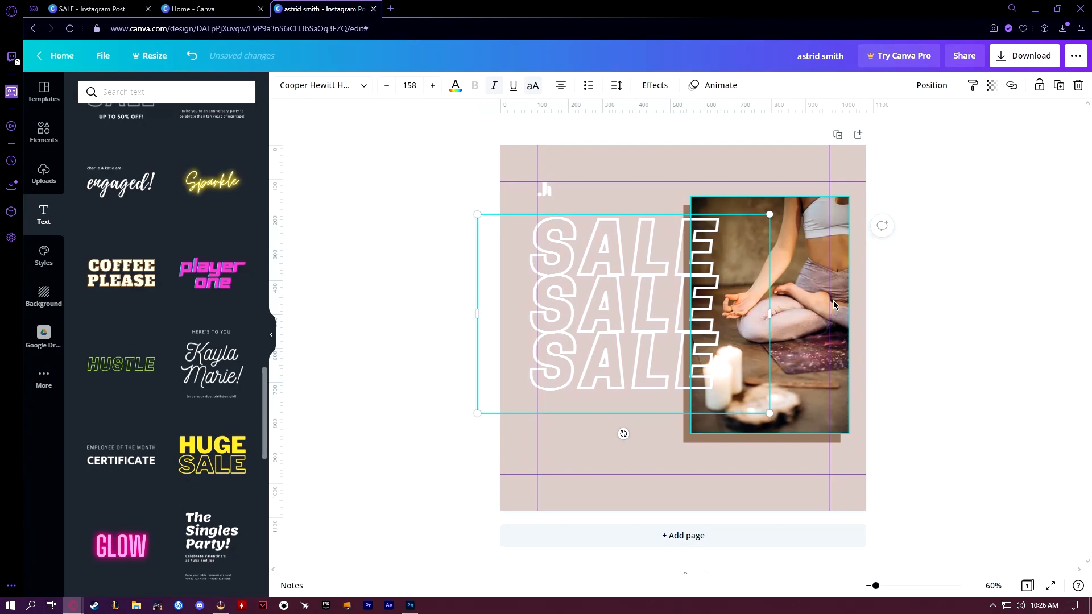
Shift the yoga photo and its brown rectangle together slightly right and up
{"action": "left_click", "coordinate": [796, 369]}
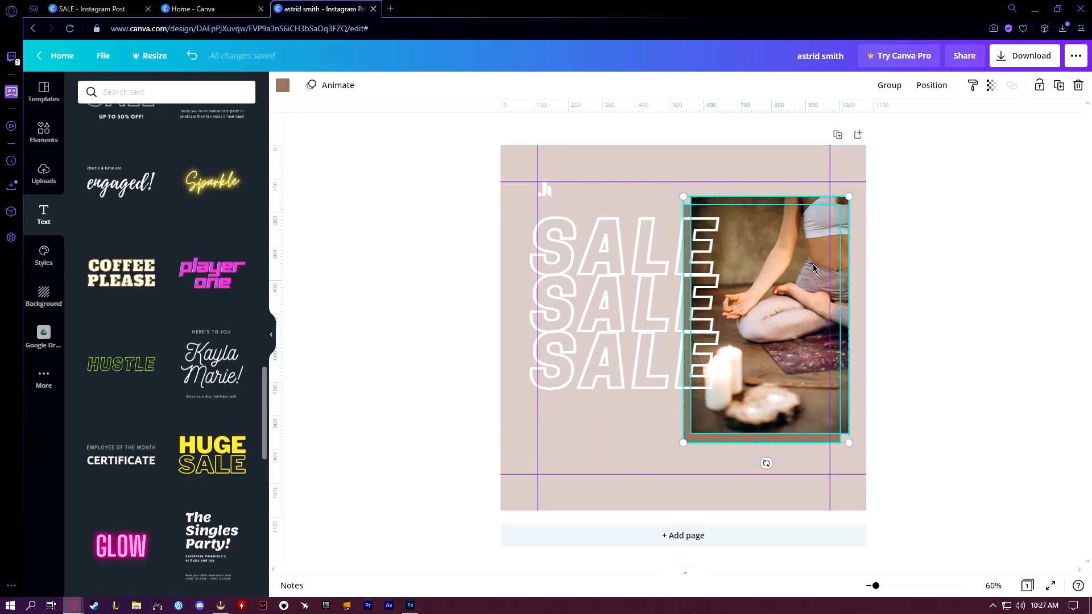
{"action": "key", "text": "Right"}
{"action": "key", "text": "Right"}
{"action": "key", "text": "Right"}
{"action": "key", "text": "Right"}
{"action": "key", "text": "Right"}
{"action": "key", "text": "Right"}
{"action": "key", "text": "Right"}
{"action": "key", "text": "Right"}
{"action": "key", "text": "Right"}
{"action": "key", "text": "Right"}
{"action": "key", "text": "Right"}
{"action": "key", "text": "Right"}
{"action": "key", "text": "Right"}
{"action": "key", "text": "Right"}
{"action": "key", "text": "Right"}
{"action": "key", "text": "Right"}
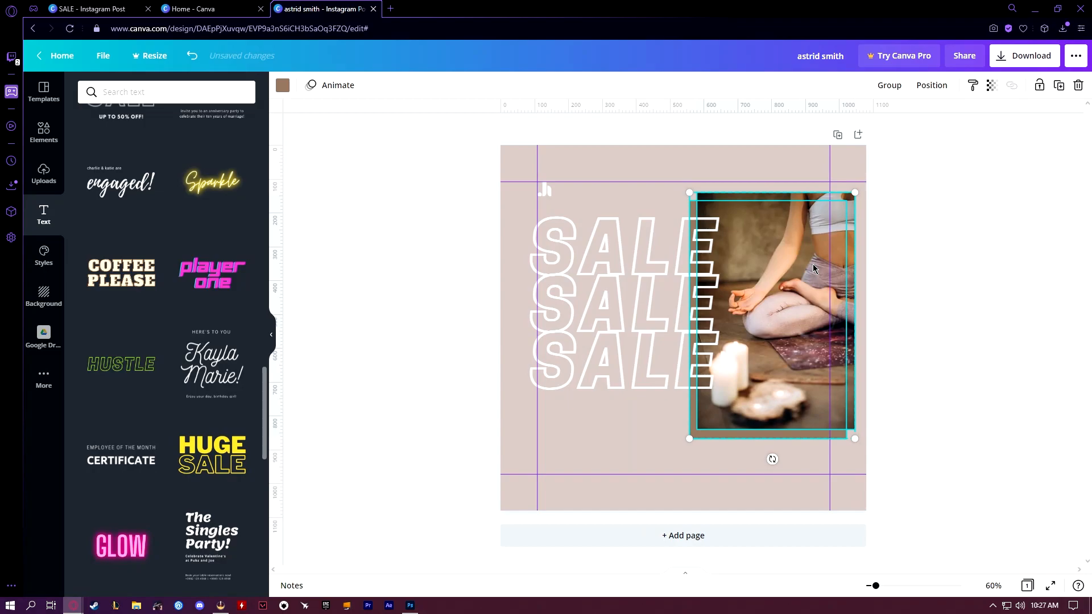
{"action": "left_click", "coordinate": [960, 317]}
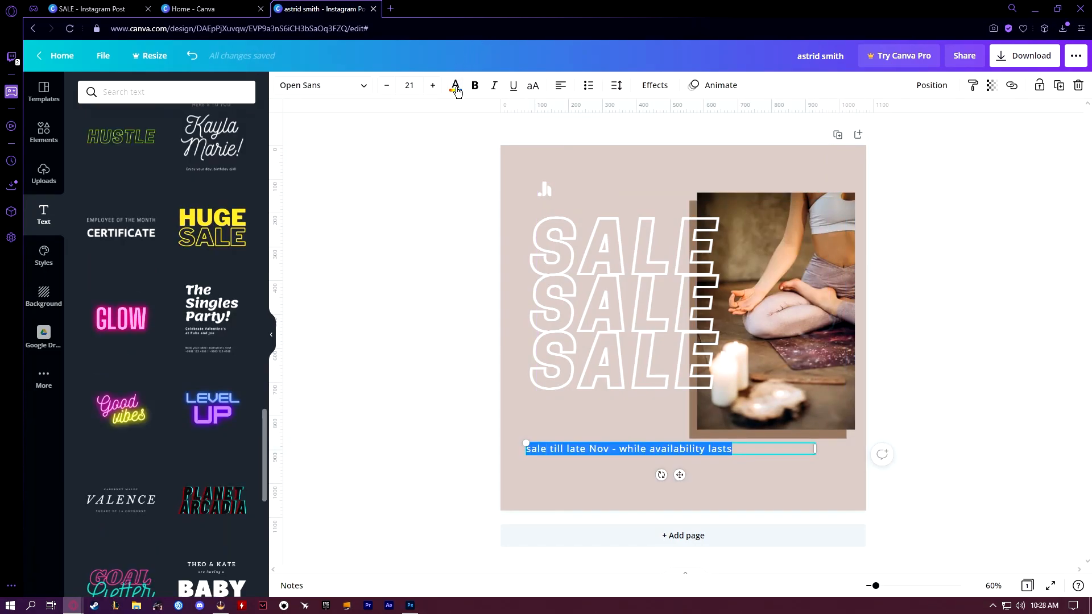
Add the caption "sale till late Nov - while availability lasts" below the photo and color it white
{"action": "left_click", "coordinate": [455, 86]}
{"action": "left_click", "coordinate": [212, 144]}
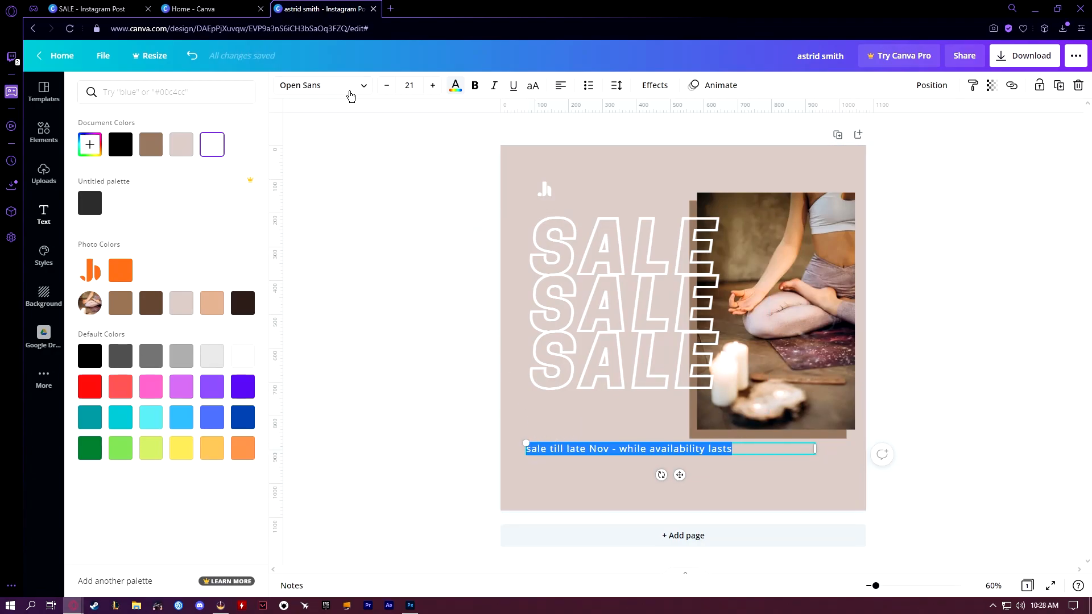
{"action": "left_click", "coordinate": [459, 351]}
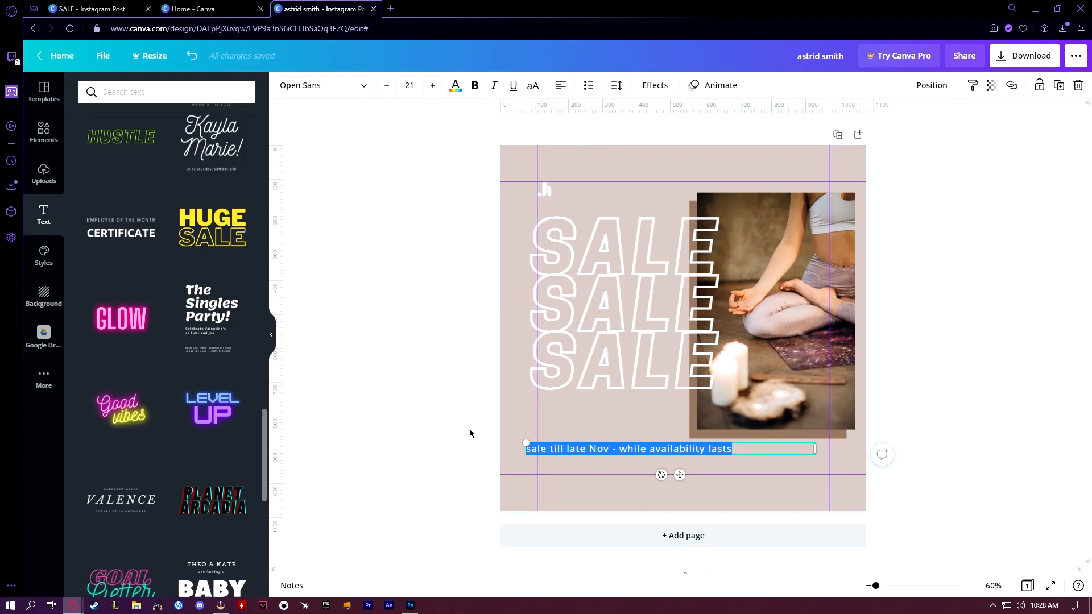
{"action": "left_click", "coordinate": [459, 444]}
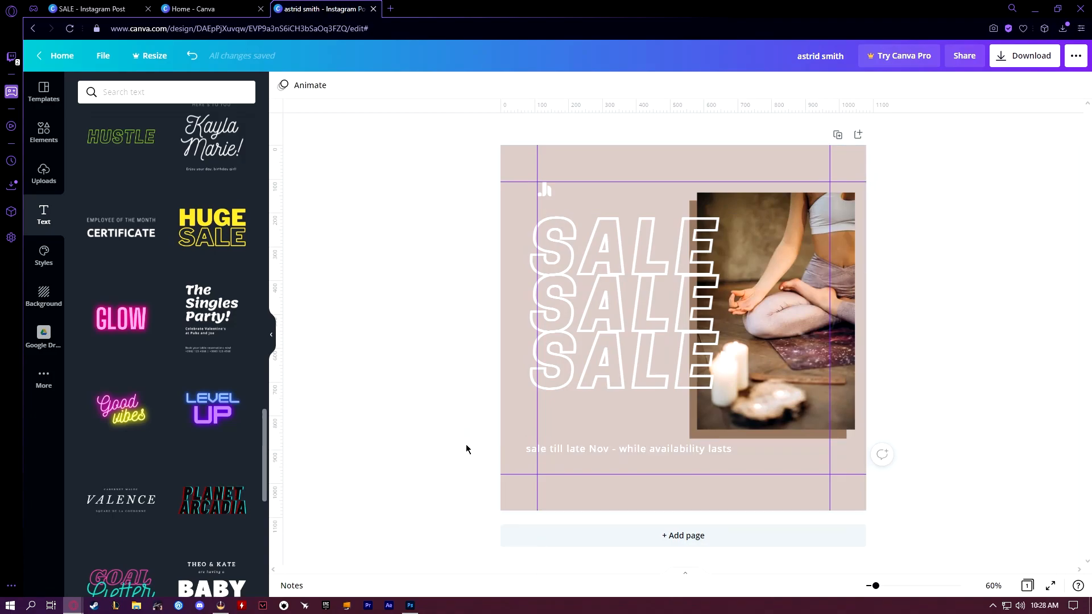
Narrow the caption box, move it under the photo, and replace the dash with a line break before "while availability lasts"
{"action": "left_click_drag", "start_coordinate": [542, 451], "coordinate": [568, 449]}
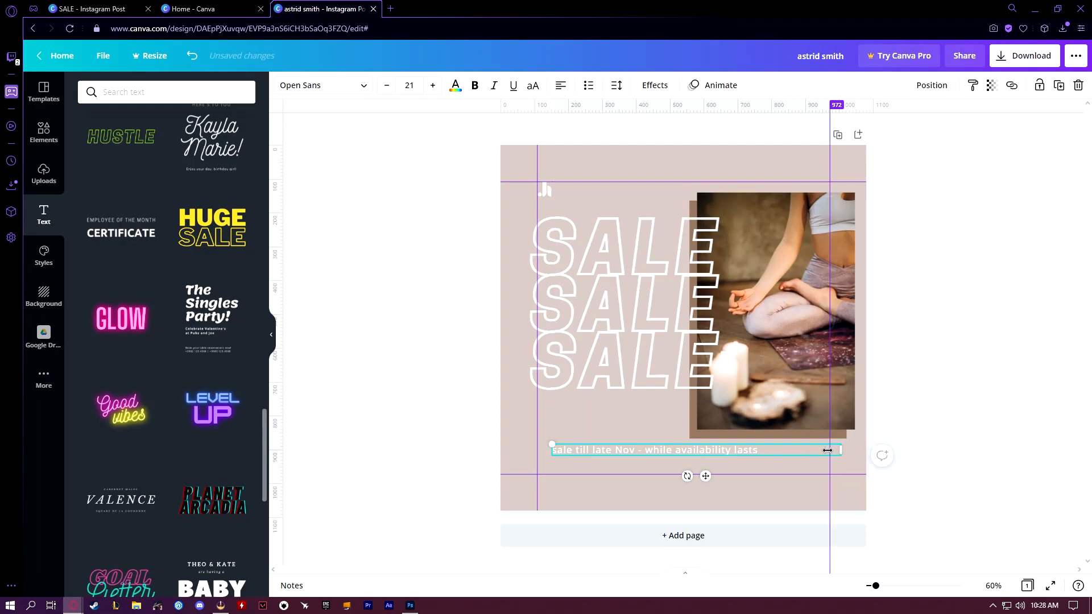
{"action": "left_click_drag", "start_coordinate": [840, 448], "coordinate": [761, 452]}
{"action": "left_click_drag", "start_coordinate": [555, 448], "coordinate": [658, 449]}
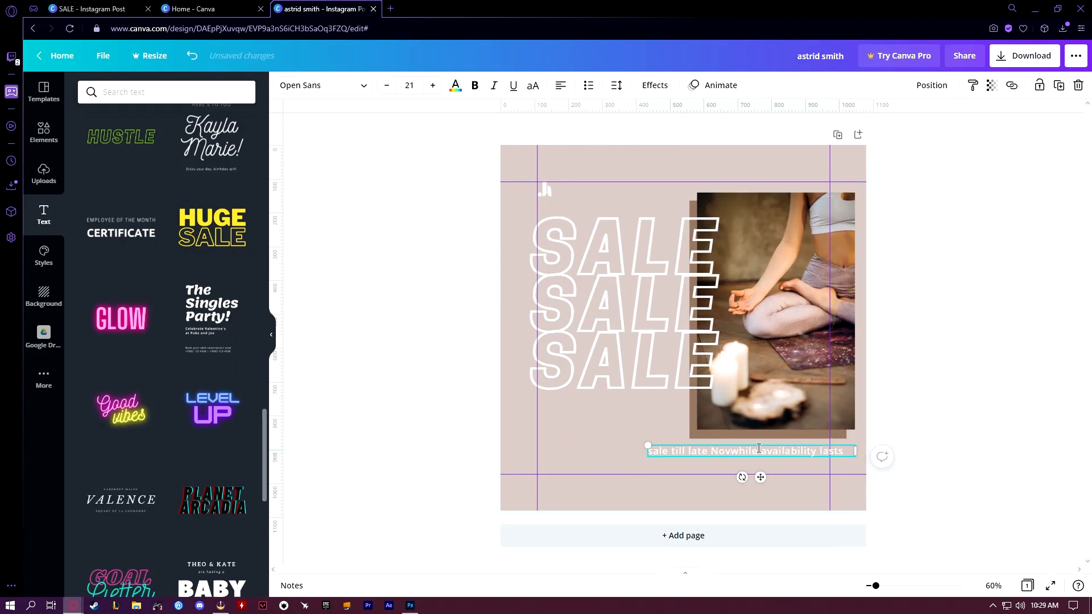
{"action": "key", "text": "Return"}
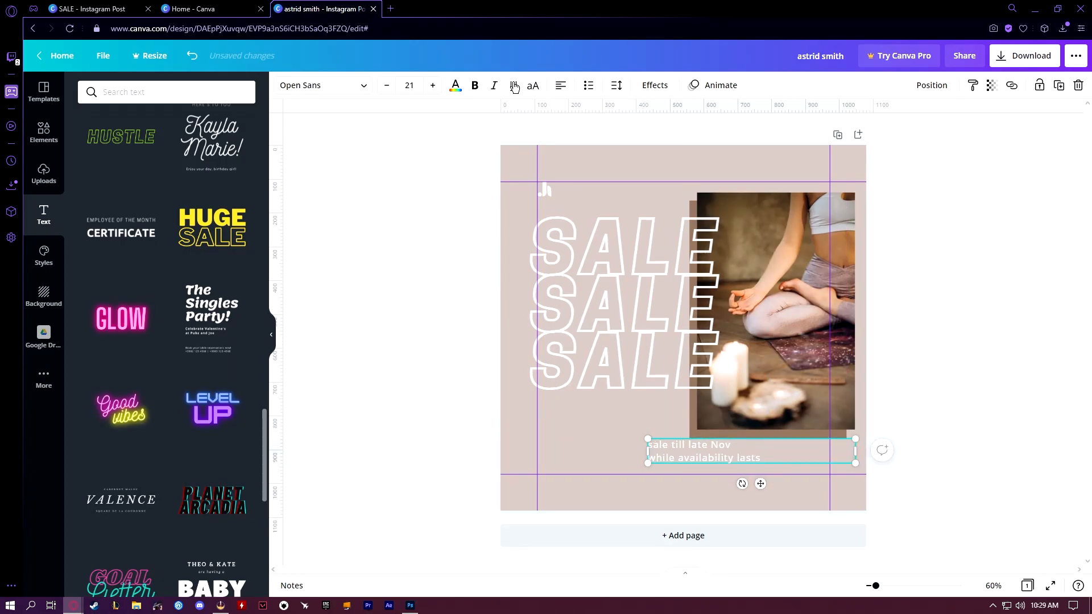
Right-align both caption lines and place the caption against the right margin guide
{"action": "left_click", "coordinate": [560, 86]}
{"action": "left_click", "coordinate": [560, 86]}
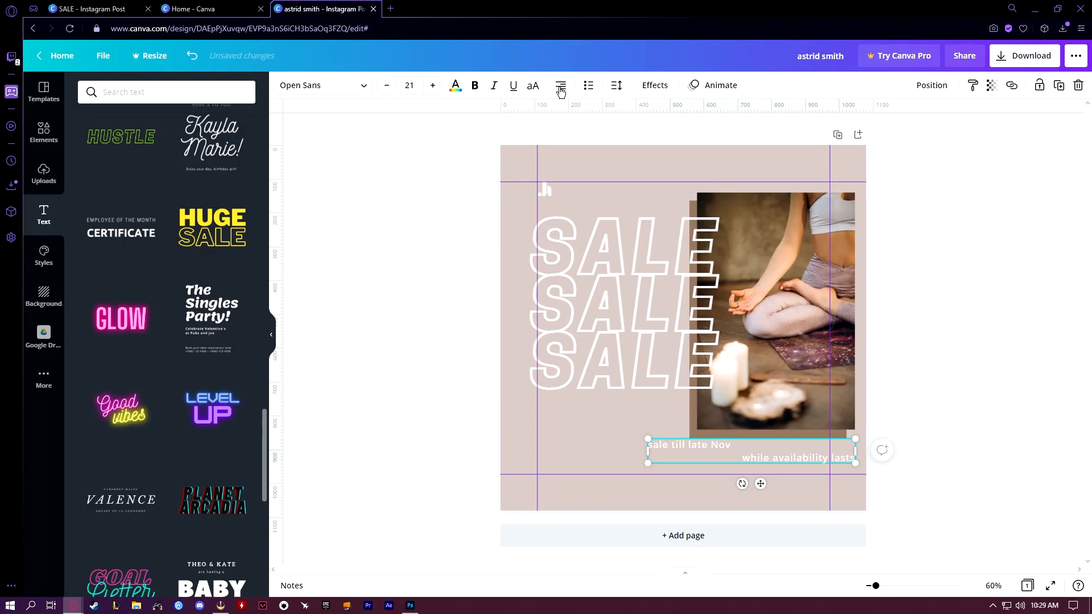
{"action": "key", "text": "ctrl+a"}
{"action": "left_click", "coordinate": [560, 88]}
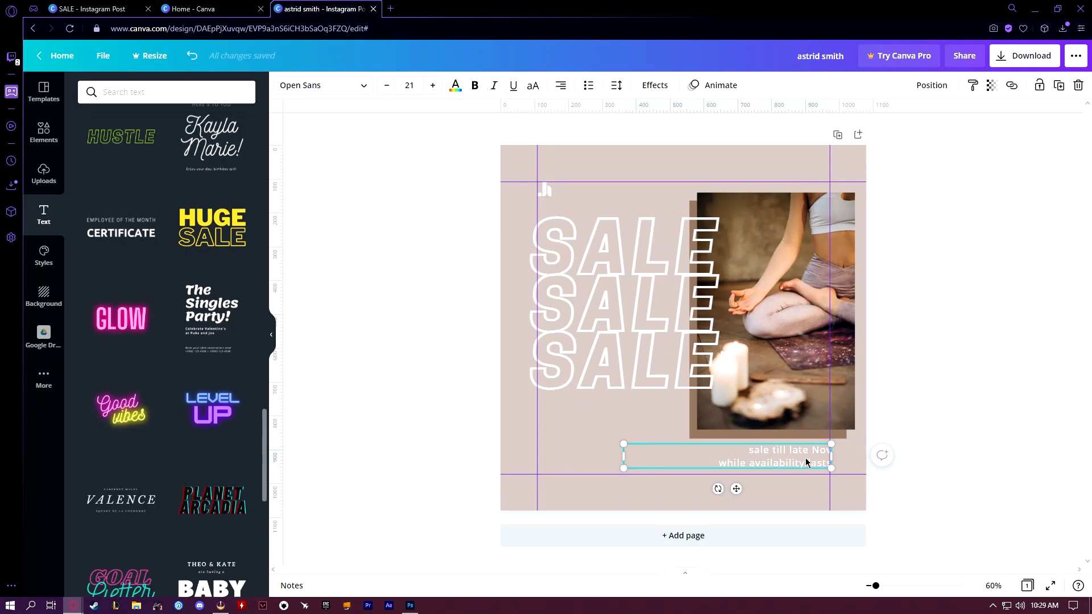
Duplicate the caption, replace the copy's text with the designer's Instagram handle, and fit it at the page's lower-left margin
{"action": "left_click_drag", "start_coordinate": [803, 464], "coordinate": [803, 499], "text": "alt"}
{"action": "triple_click", "coordinate": [802, 497]}
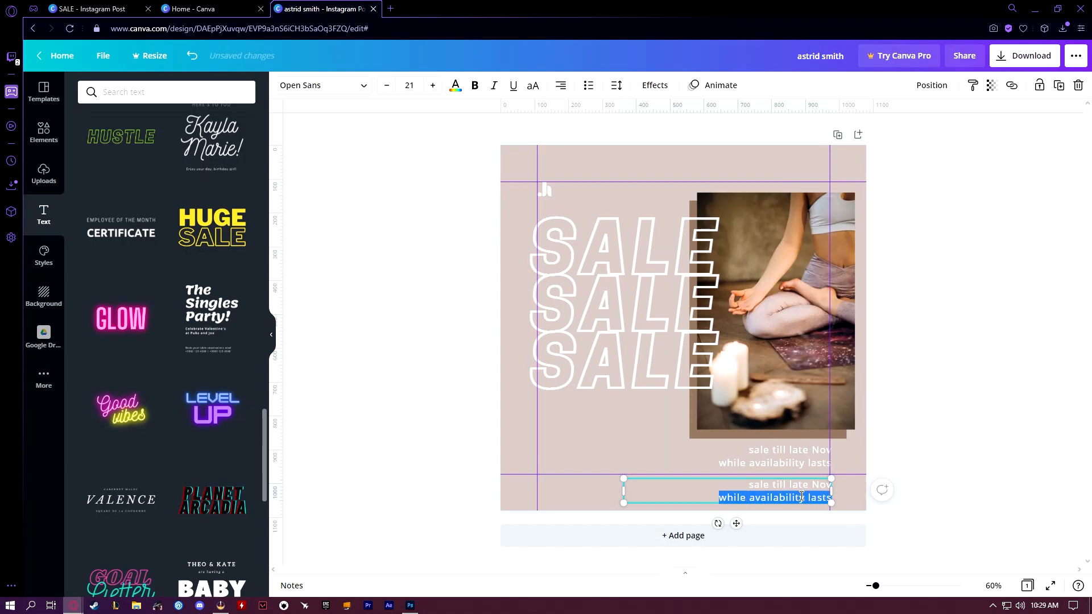
{"action": "key", "text": "ctrl+a"}
{"action": "key", "text": "BackSpace"}
{"action": "type", "text": "@"}
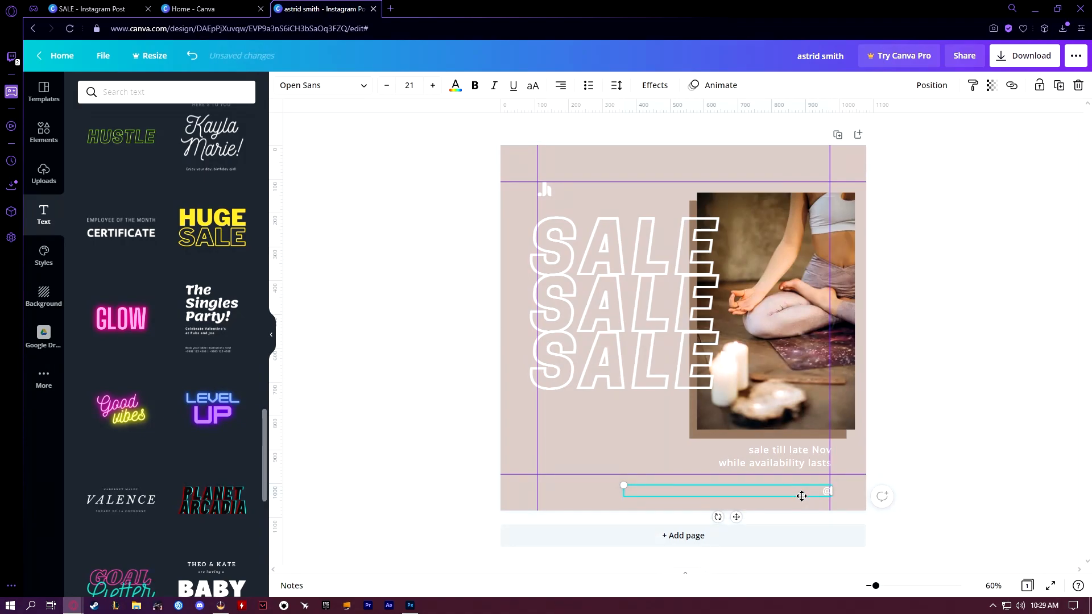
{"action": "type", "text": "joehirstdesign"}
{"action": "left_click_drag", "start_coordinate": [624, 491], "coordinate": [583, 478]}
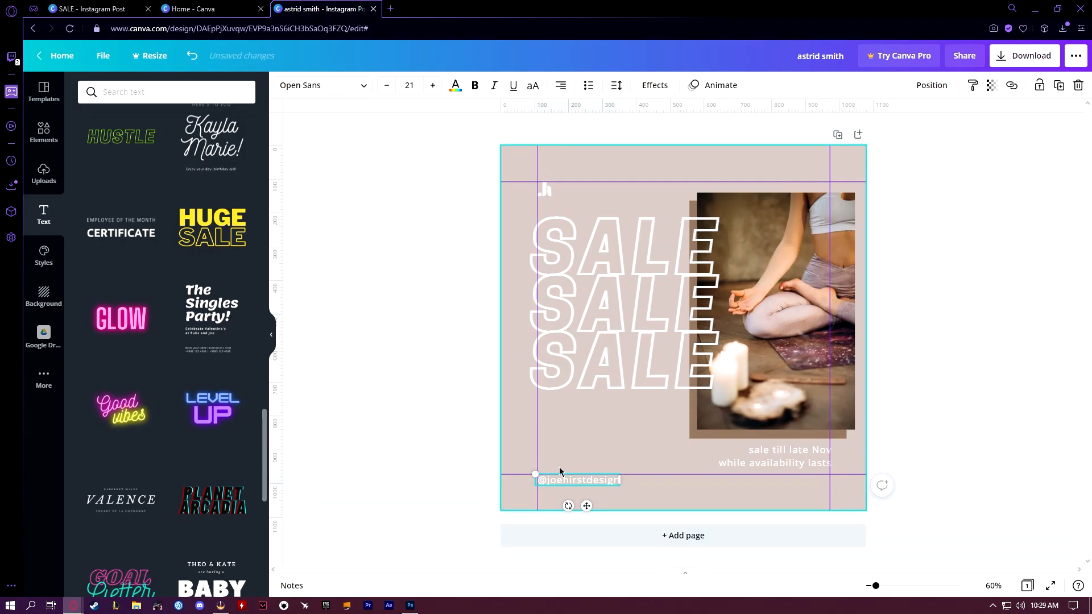
Slightly enlarge the text of the two-line sale caption below the photo
{"action": "left_click", "coordinate": [409, 368]}
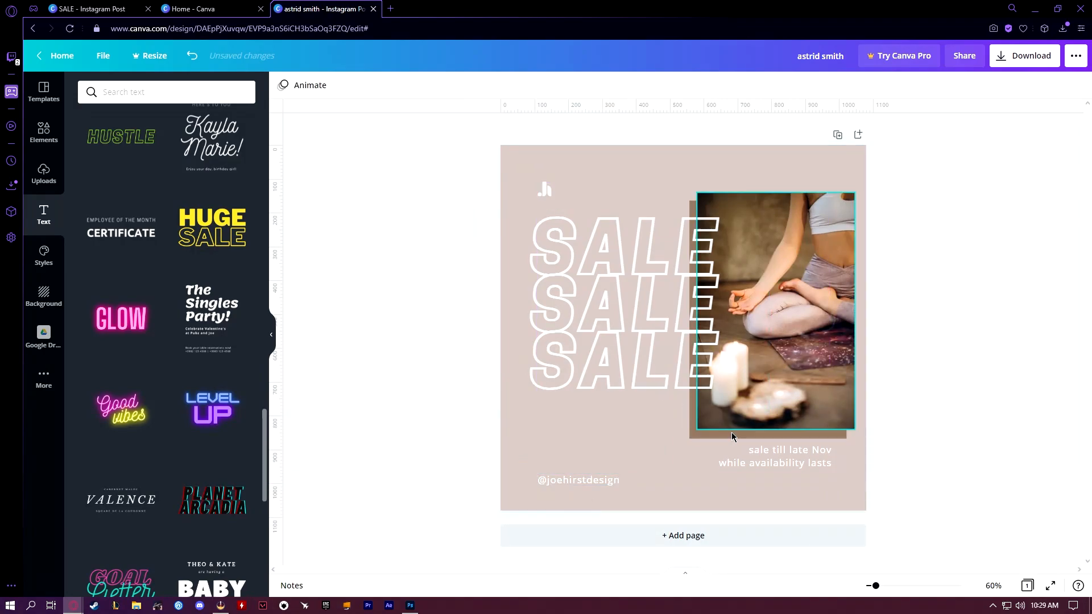
{"action": "triple_click", "coordinate": [765, 453]}
{"action": "key", "text": "ctrl+a"}
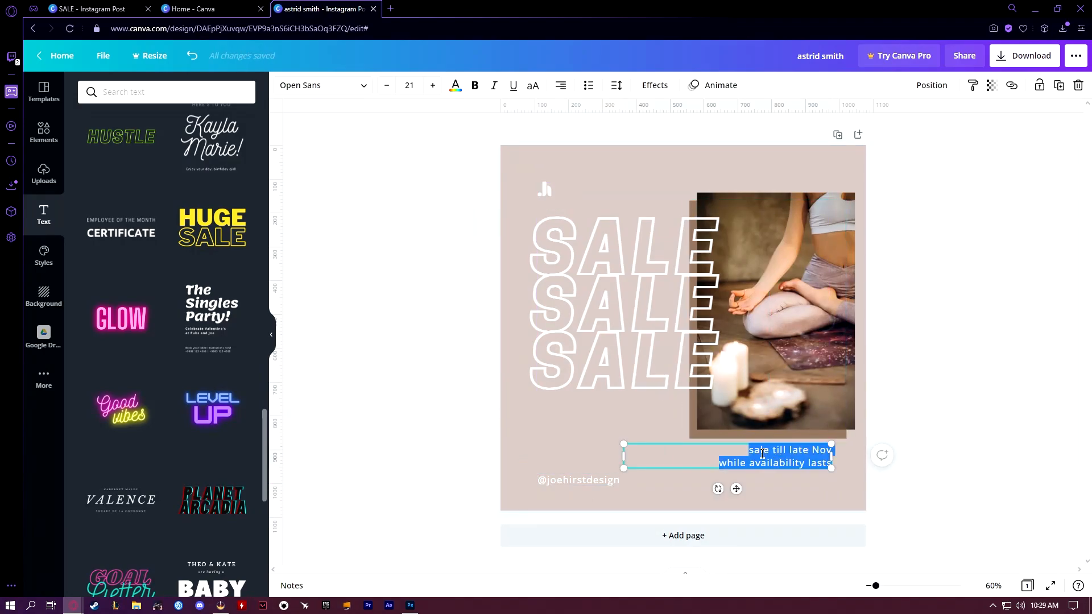
{"action": "left_click", "coordinate": [403, 384]}
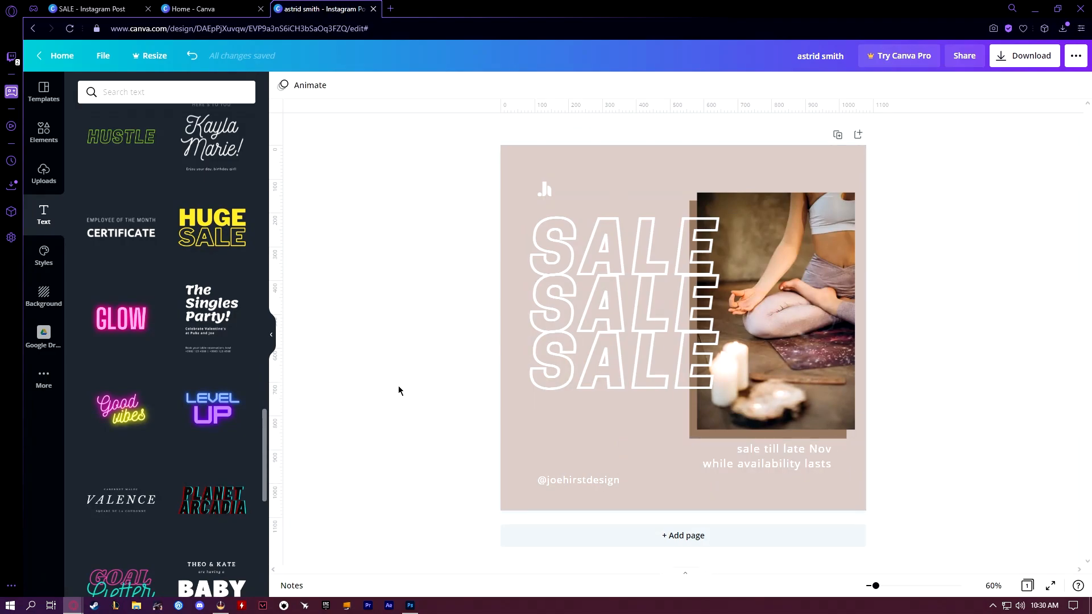
Hide the side panel, open the download settings for the finished design, and show the available file types
{"action": "left_click", "coordinate": [272, 335]}
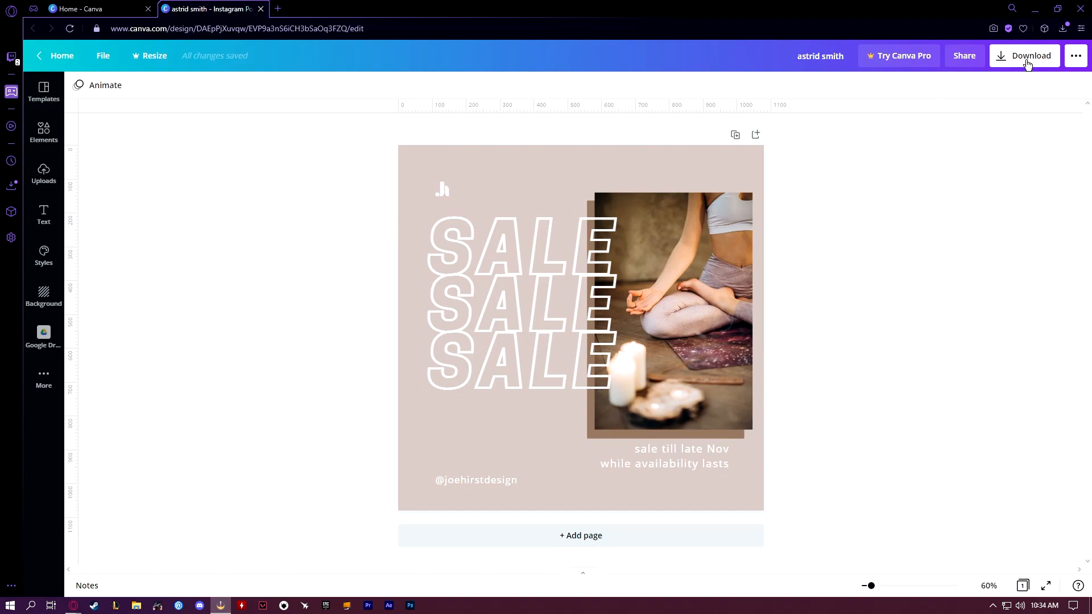
{"action": "left_click", "coordinate": [1031, 57]}
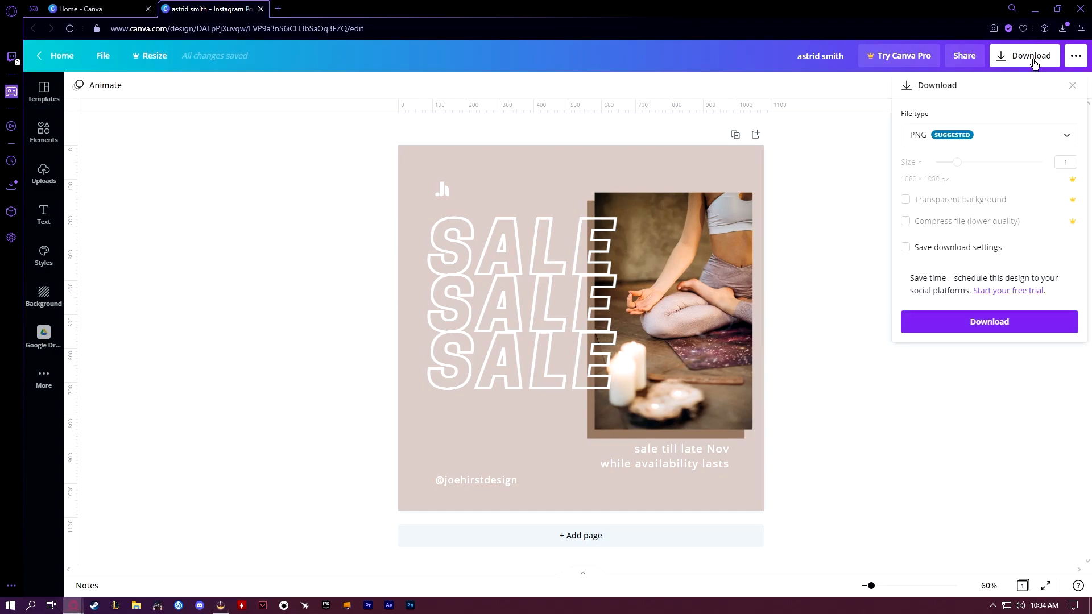
{"action": "left_click", "coordinate": [1041, 139]}
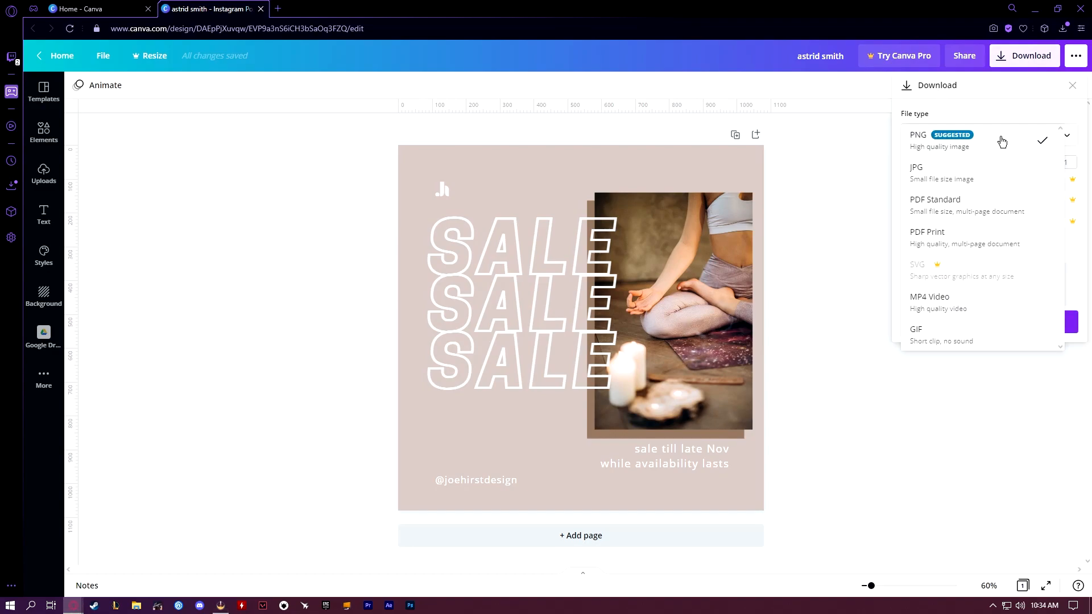